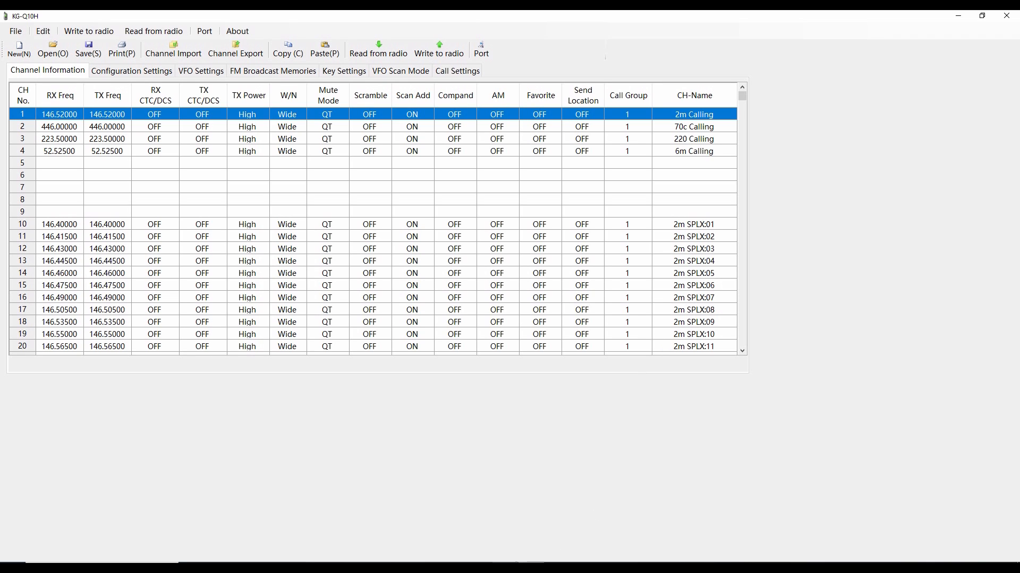
# Check Device Manager for the COM port assigned to the USB serial programming cable.
pyautogui.click(505, 567)
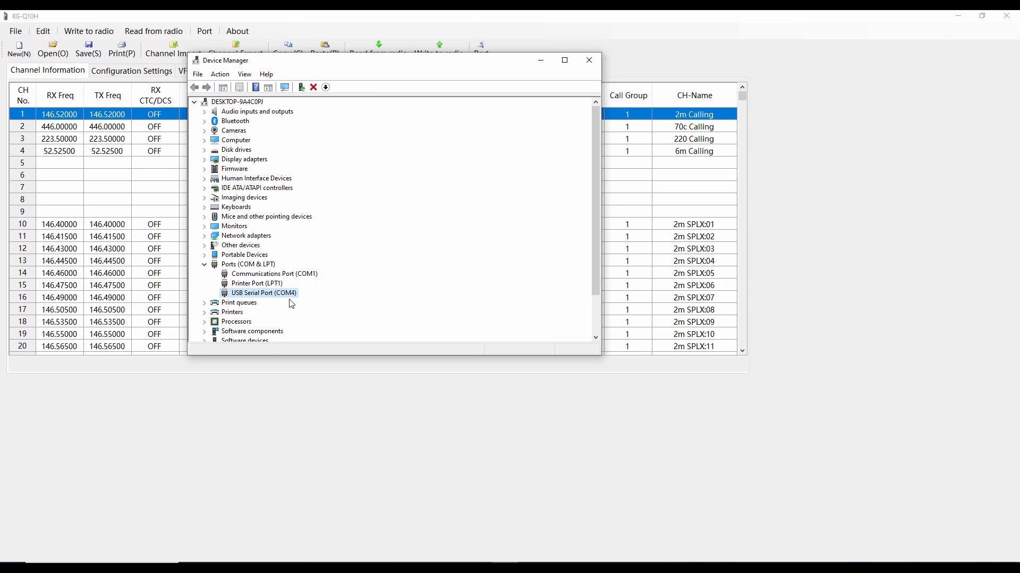
pyautogui.click(541, 60)
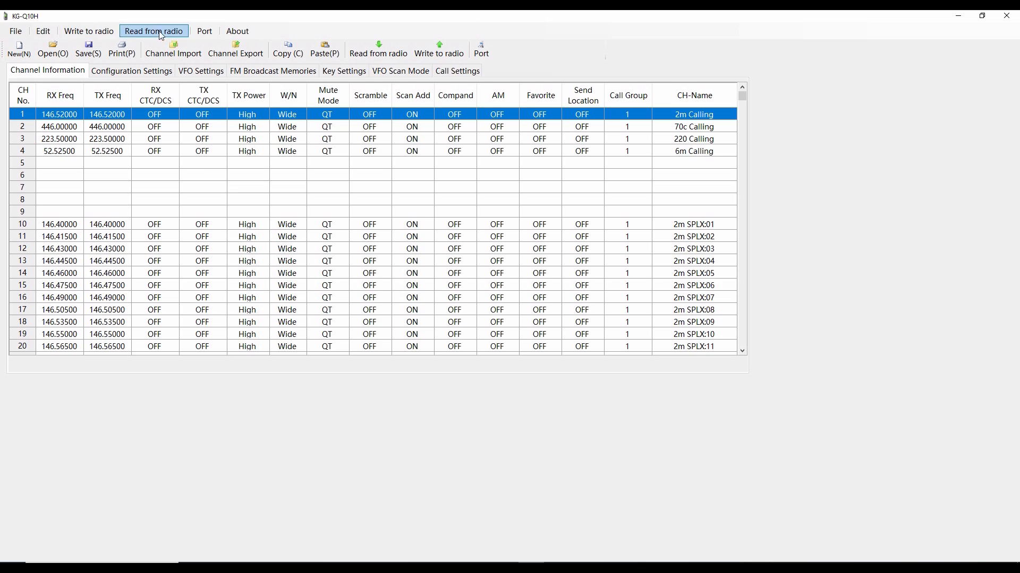
pyautogui.click(17, 34)
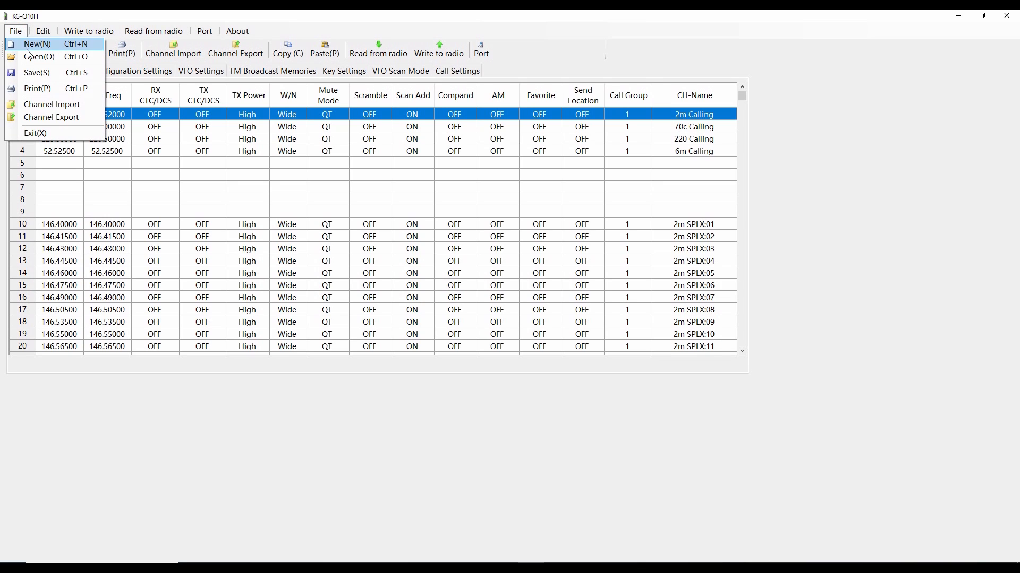
pyautogui.click(47, 33)
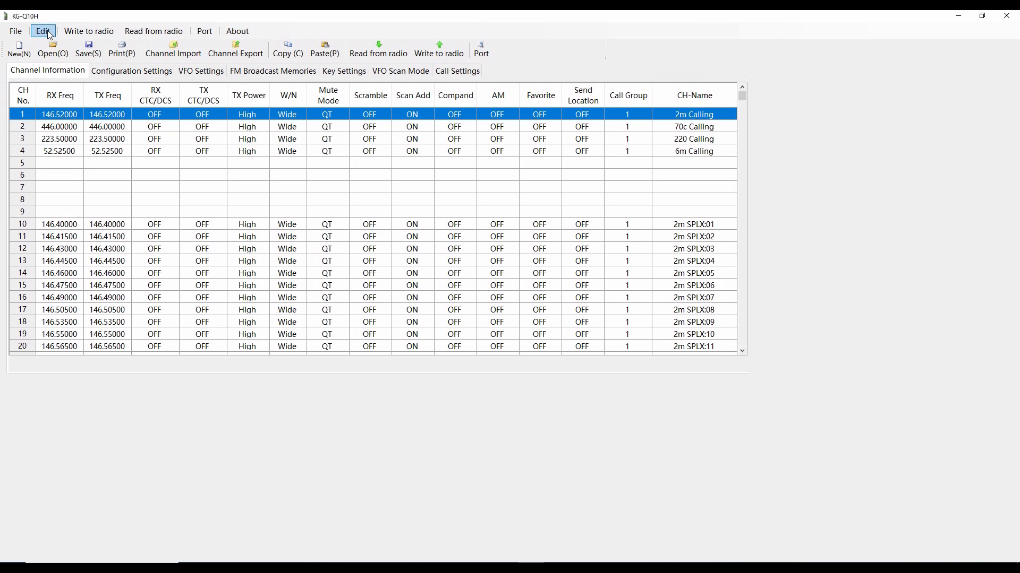
pyautogui.click(48, 34)
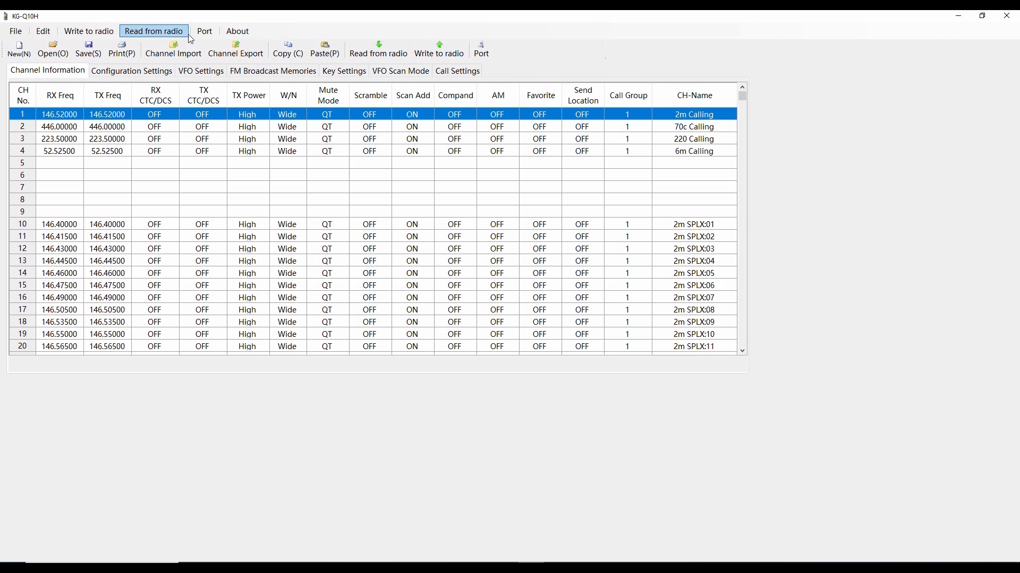
# Set the radio communication port to COM4.
pyautogui.click(209, 33)
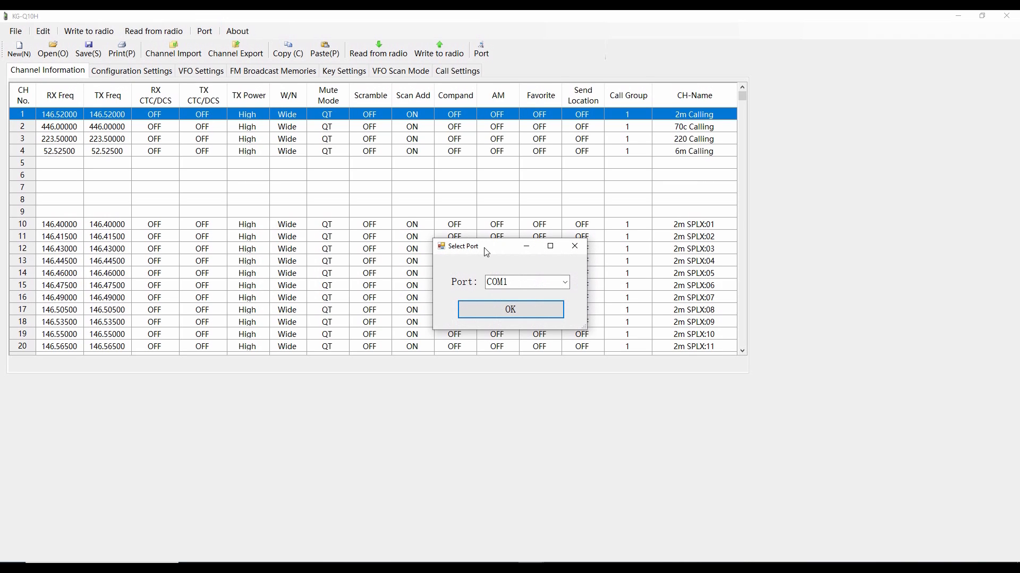
pyautogui.click(566, 283)
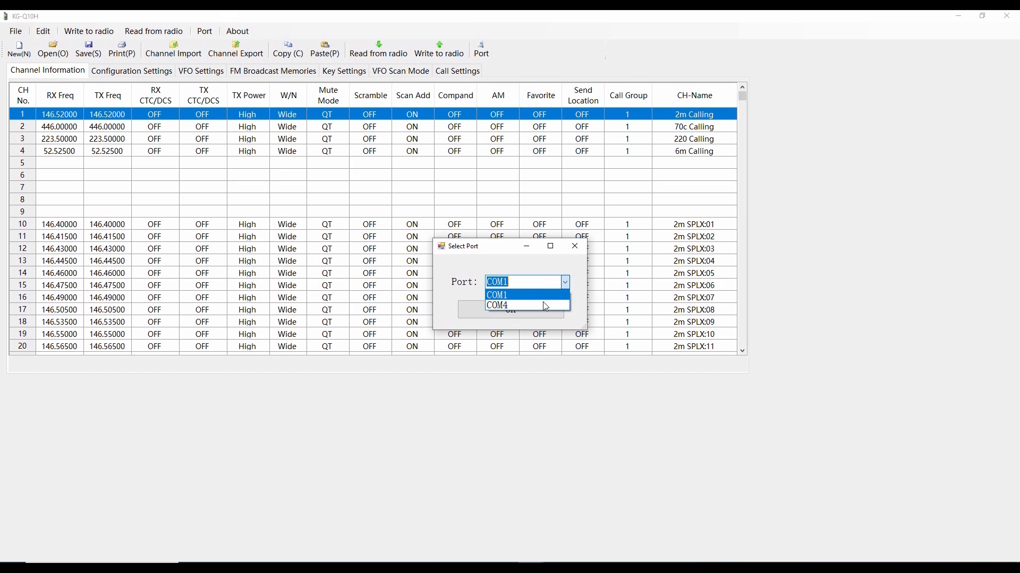
pyautogui.click(510, 307)
pyautogui.click(511, 311)
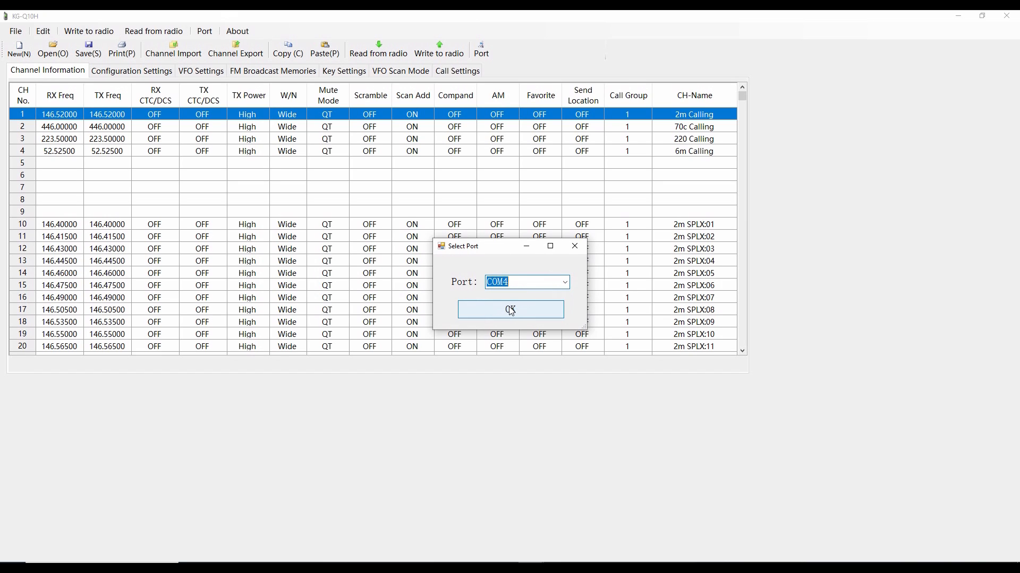
# View the programming software's version information and close it.
pyautogui.click(239, 32)
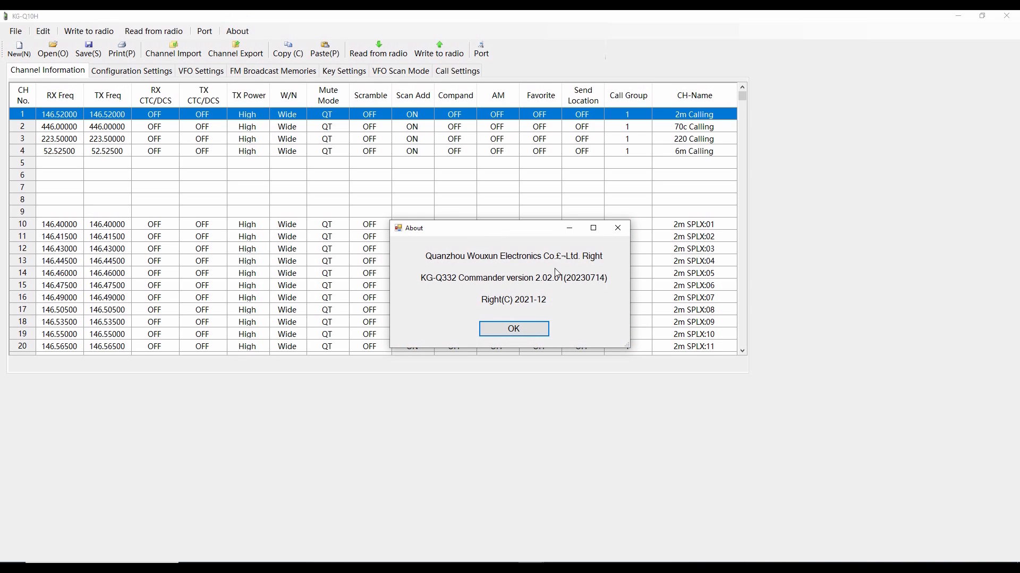
pyautogui.click(519, 331)
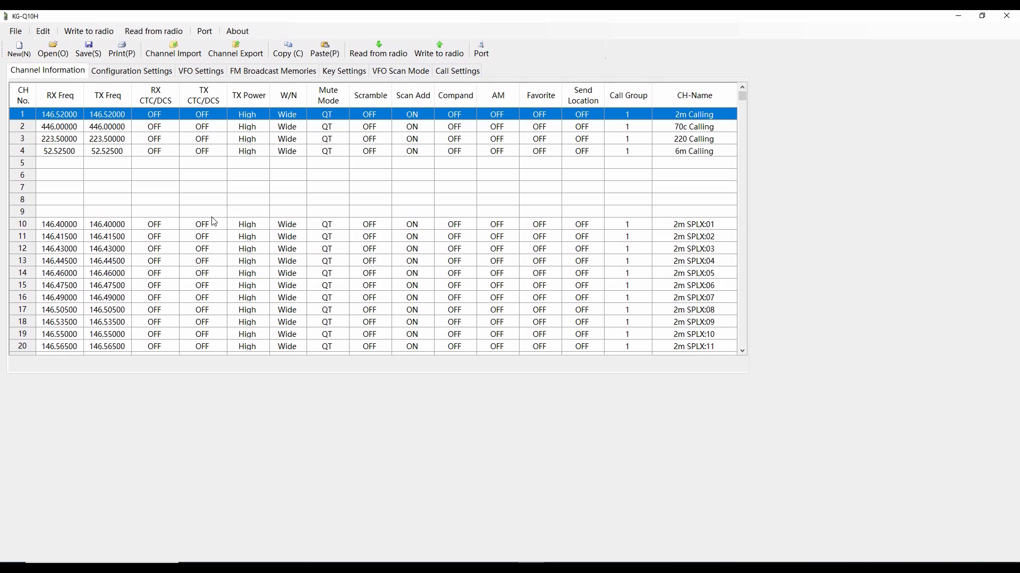
# Clear the 2m simplex entries in channels 10 through 35.
pyautogui.click(107, 261)
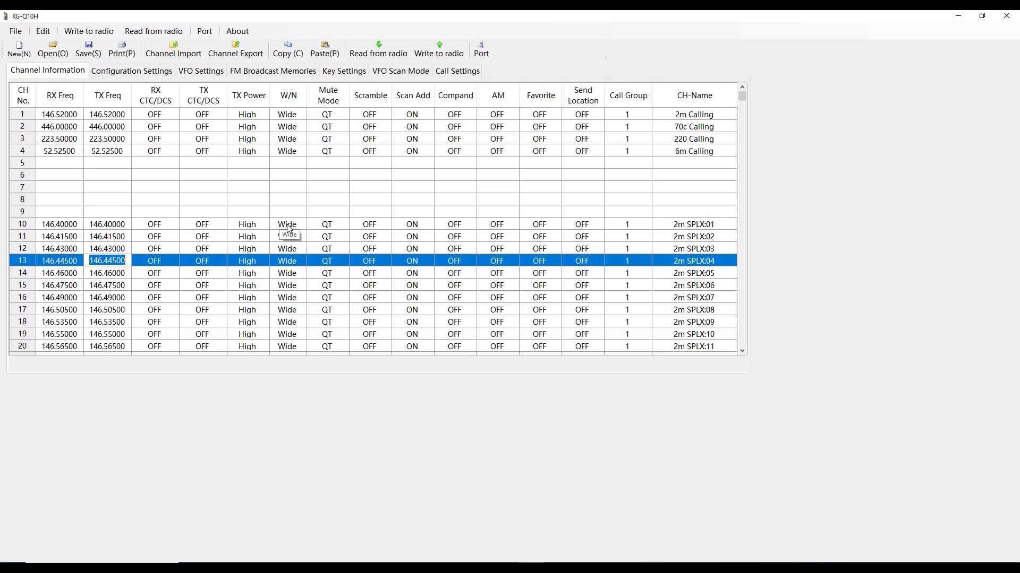
pyautogui.click(62, 227)
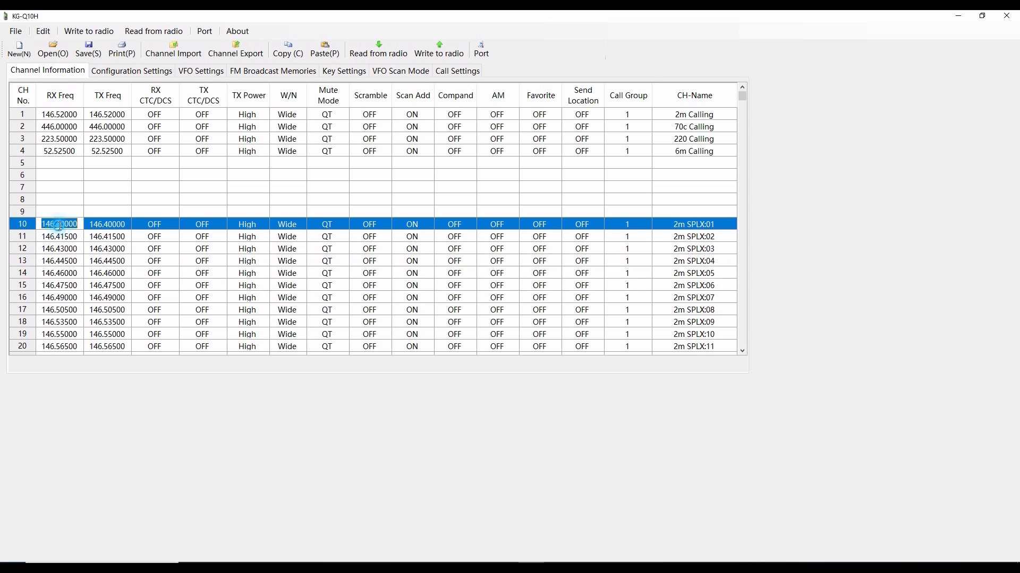
pyautogui.click(24, 229)
pyautogui.scroll(-12, 24, 230)
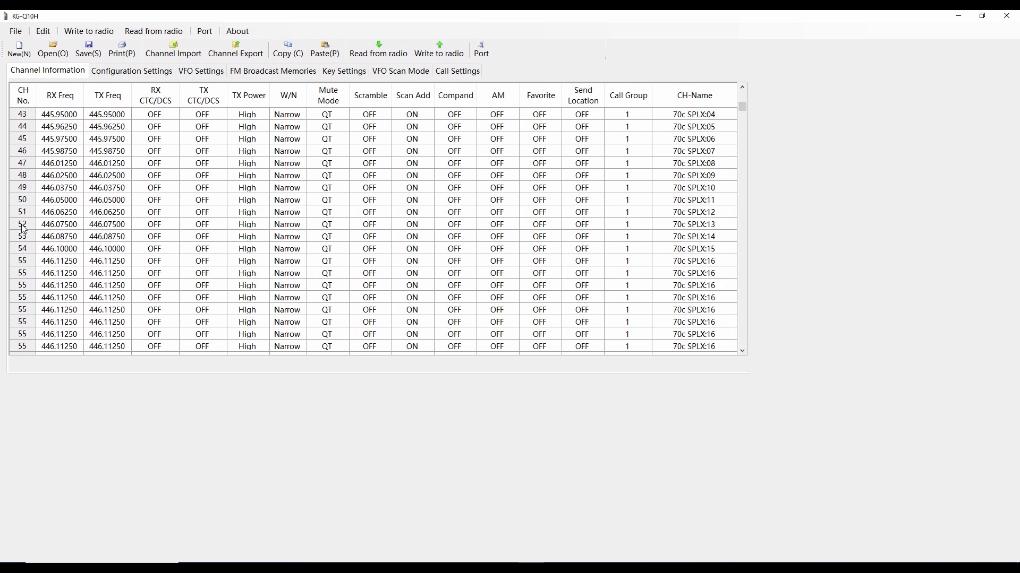
pyautogui.scroll(5, 24, 230)
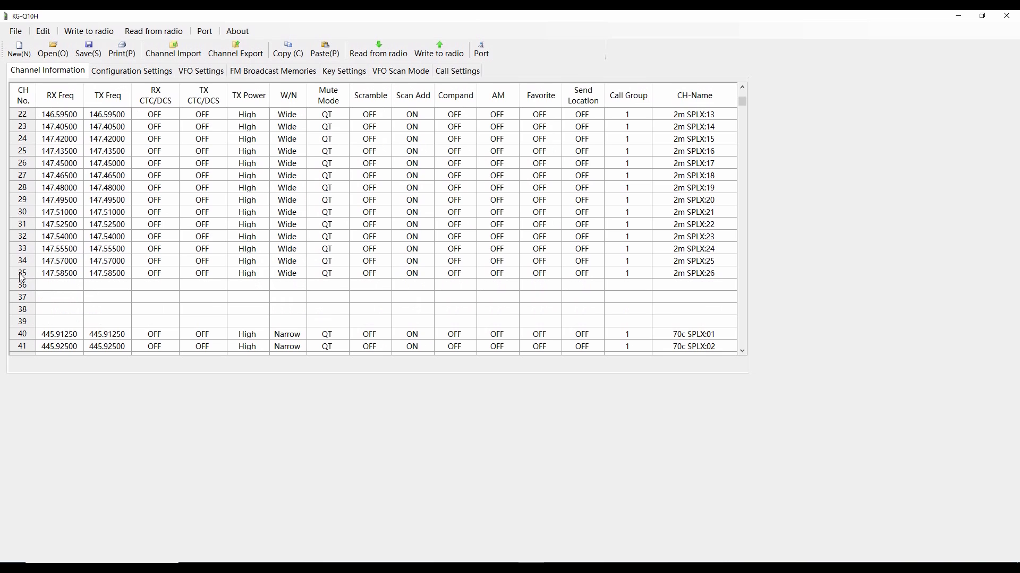
pyautogui.keyDown('shift'); pyautogui.click(22, 277); pyautogui.keyUp('shift')
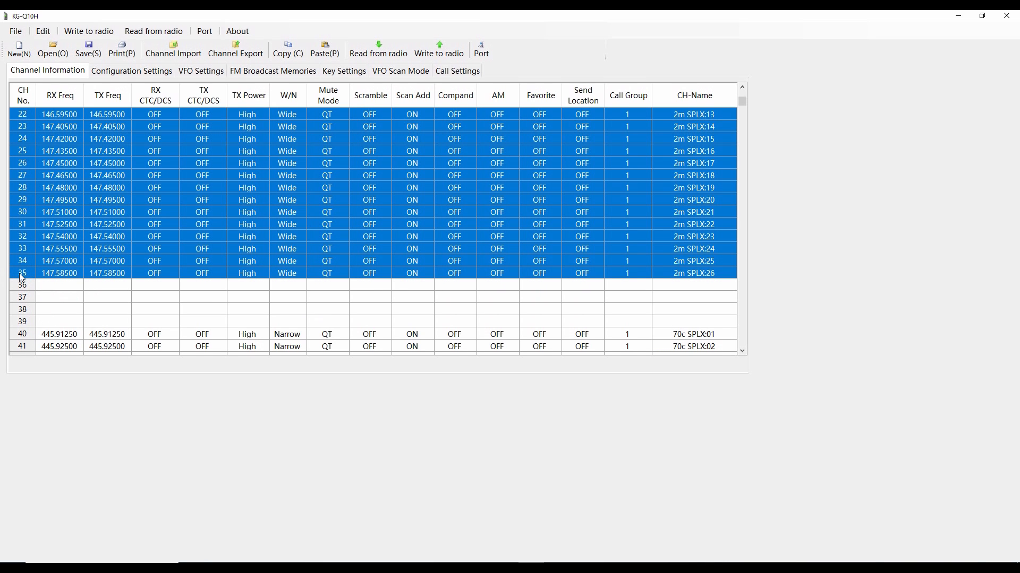
pyautogui.click(46, 33)
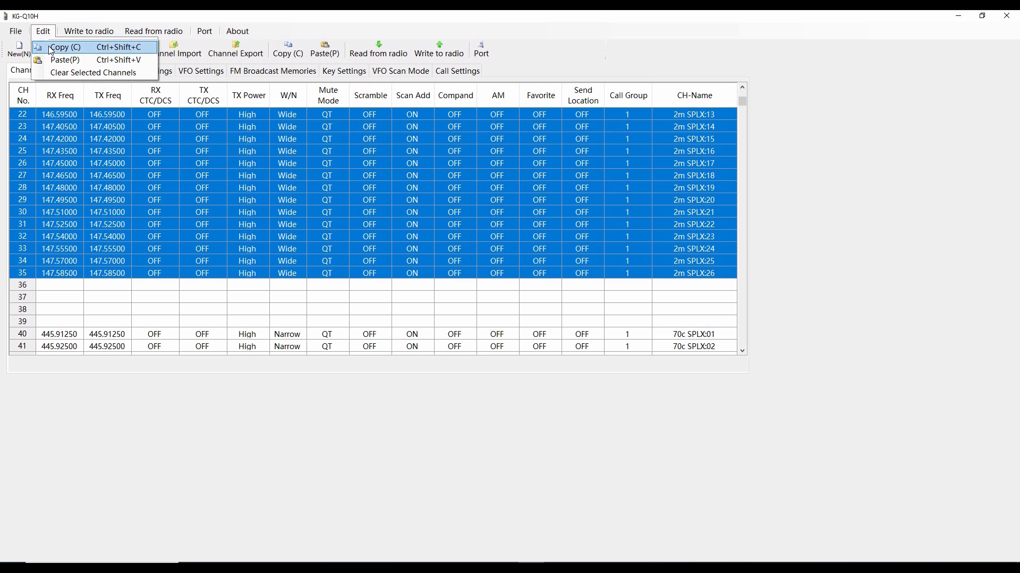
pyautogui.click(89, 78)
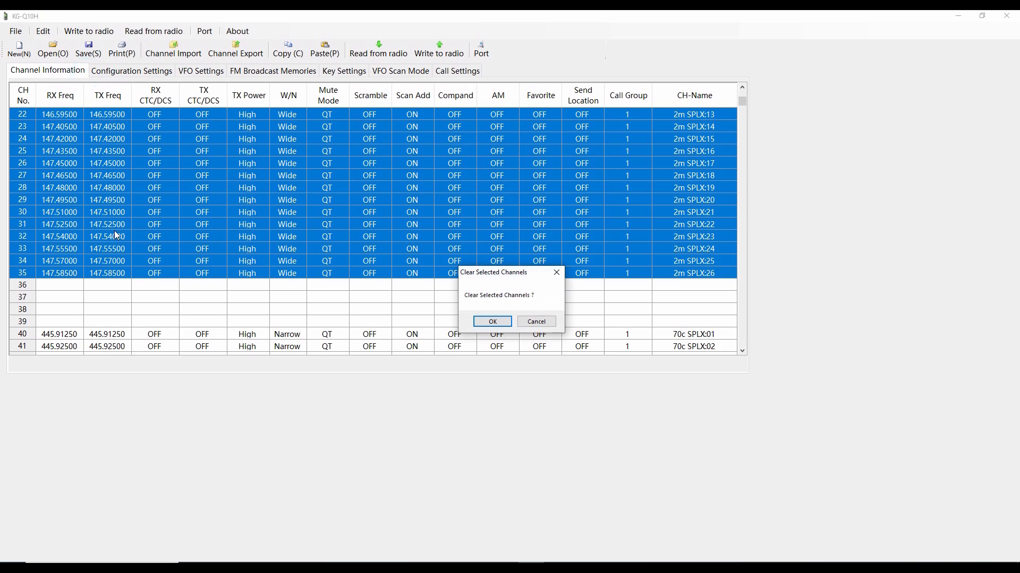
pyautogui.click(493, 325)
# Clear the 70 cm simplex entries in channels 40 through 60.
pyautogui.scroll(-3, 230, 282)
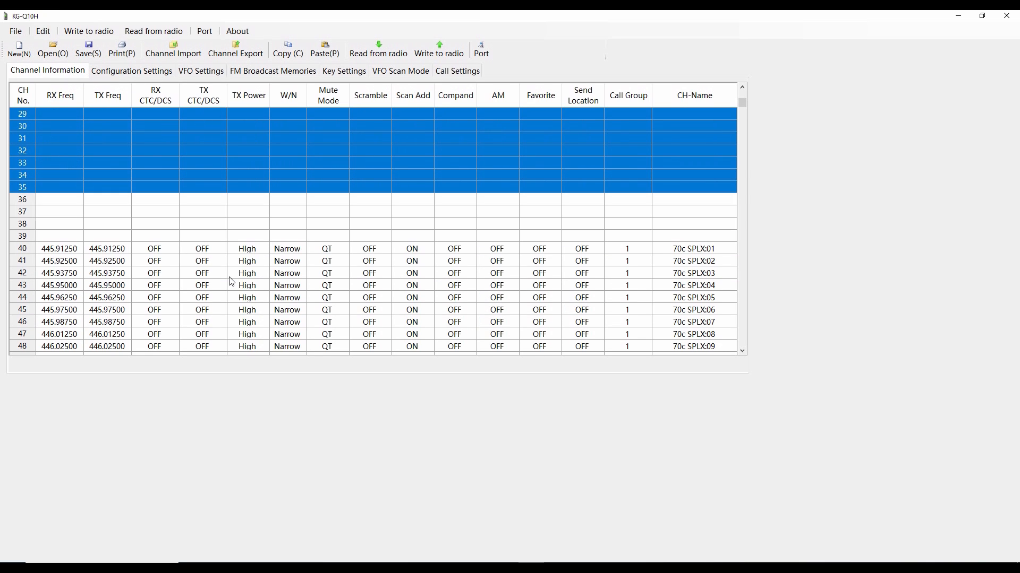
pyautogui.click(24, 249)
pyautogui.scroll(-3, 128, 232)
pyautogui.scroll(-3, 128, 233)
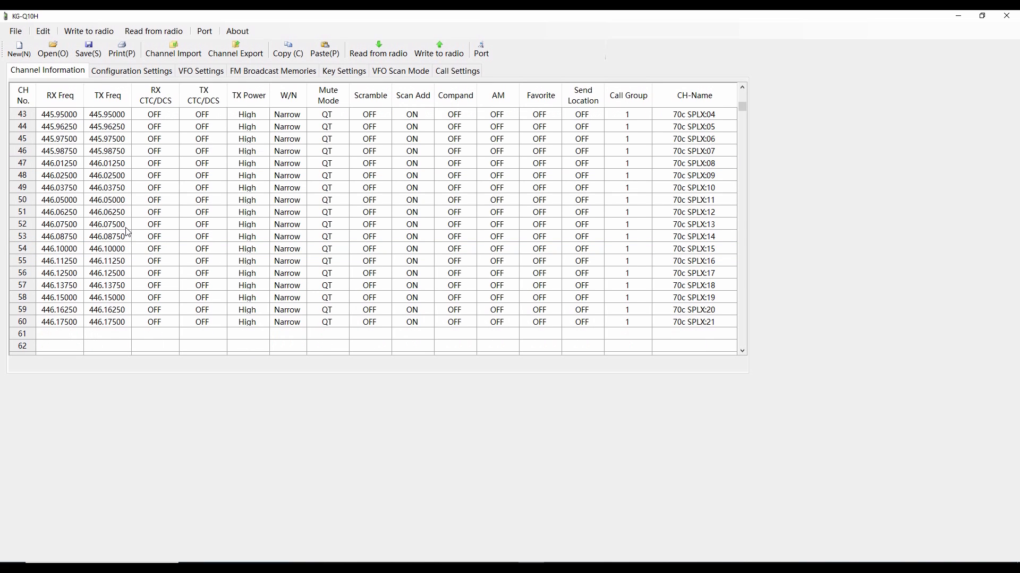
pyautogui.keyDown('shift'); pyautogui.click(23, 325); pyautogui.keyUp('shift')
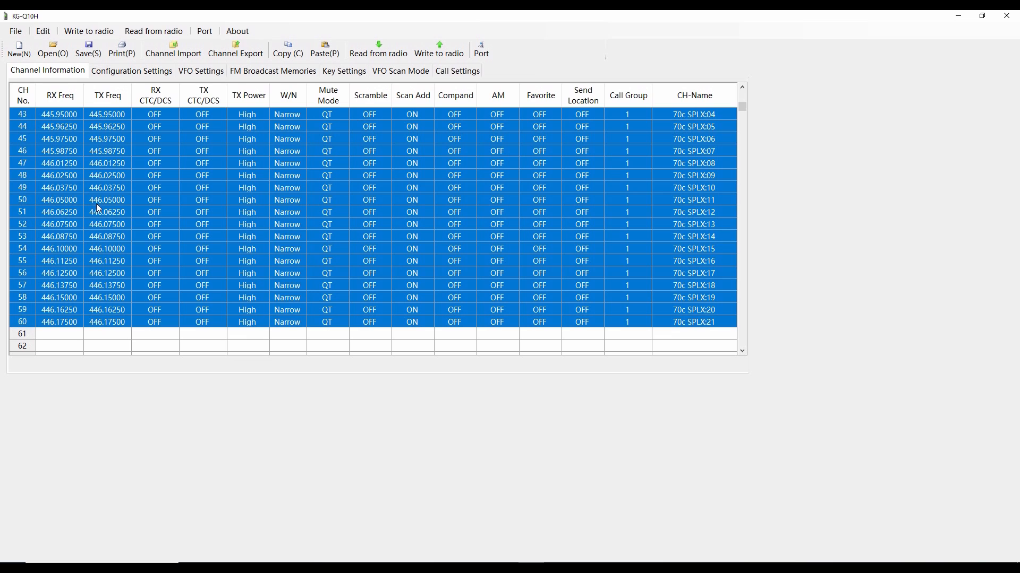
pyautogui.click(43, 32)
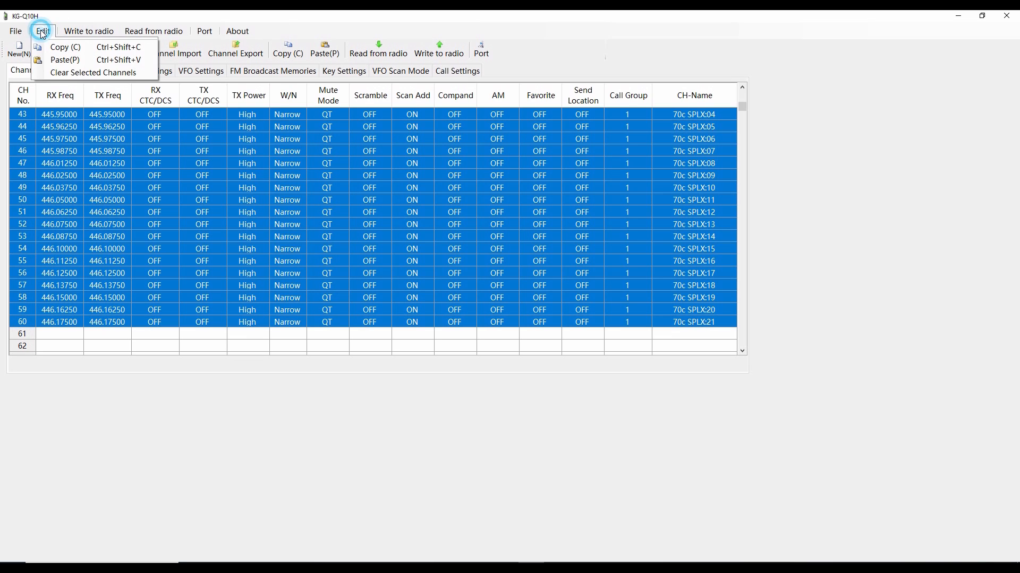
pyautogui.click(106, 73)
pyautogui.click(493, 322)
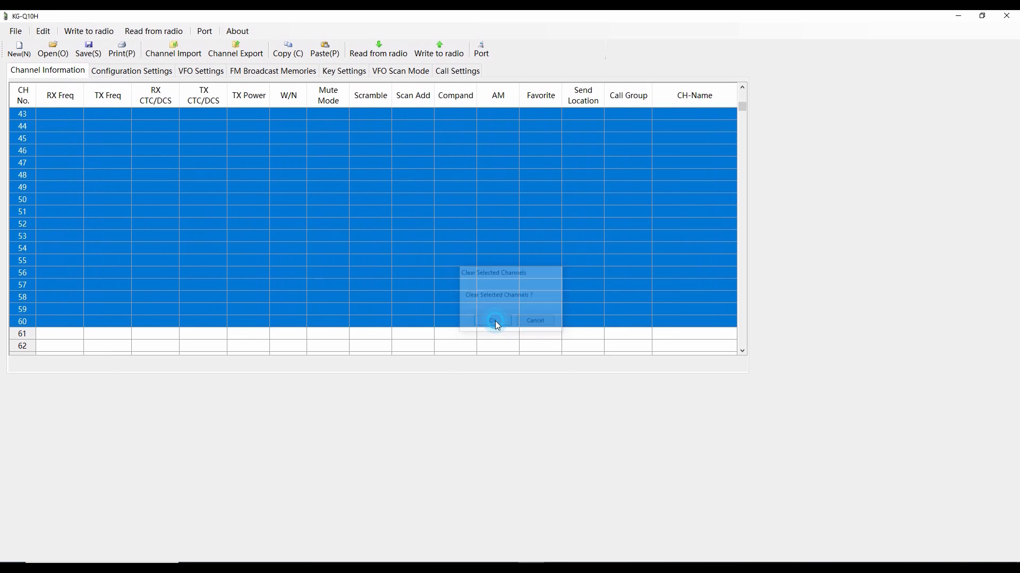
# Read the channel data from the radio and look over the loaded channel list.
pyautogui.scroll(14, 202, 263)
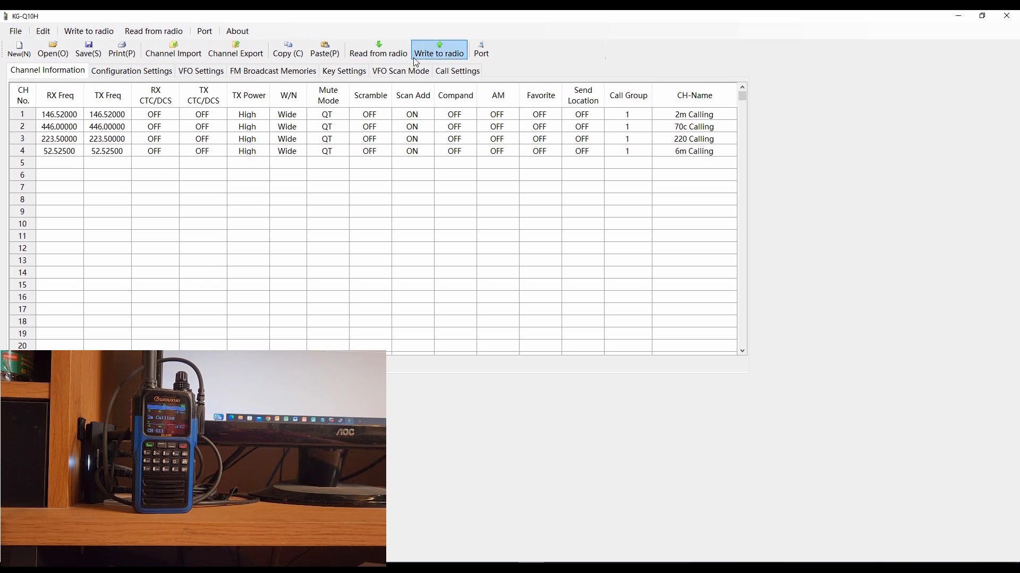
pyautogui.click(385, 55)
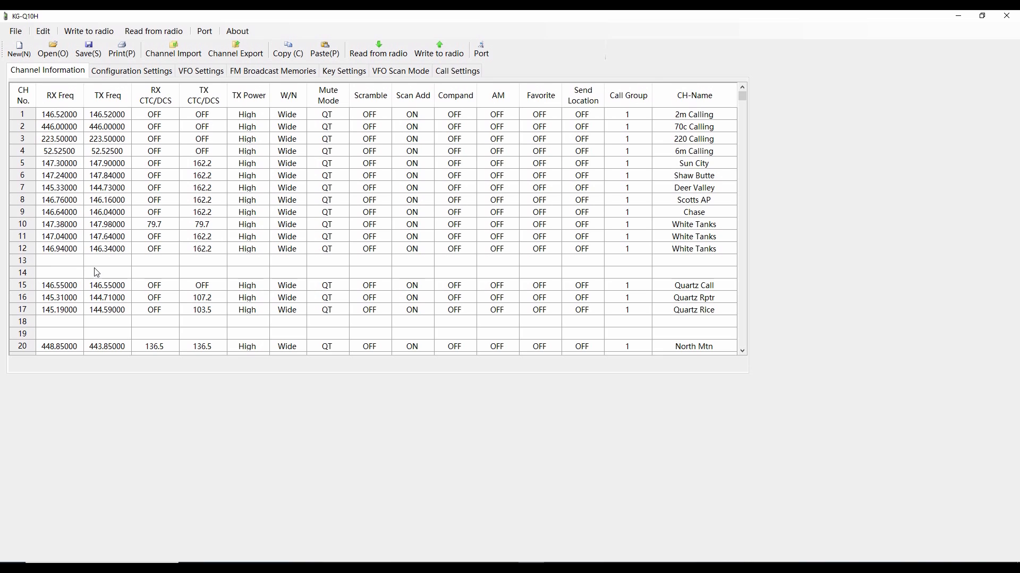
pyautogui.scroll(-7, 97, 272)
pyautogui.scroll(7, 97, 272)
# Create channel 13 with a receive frequency of 146.520.
pyautogui.click(58, 261)
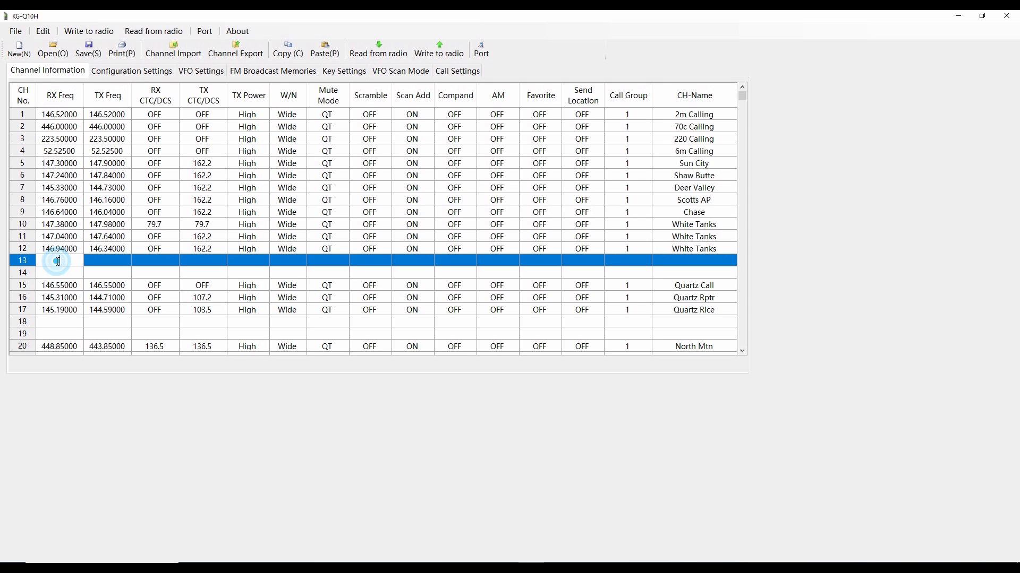
pyautogui.write('146.520')
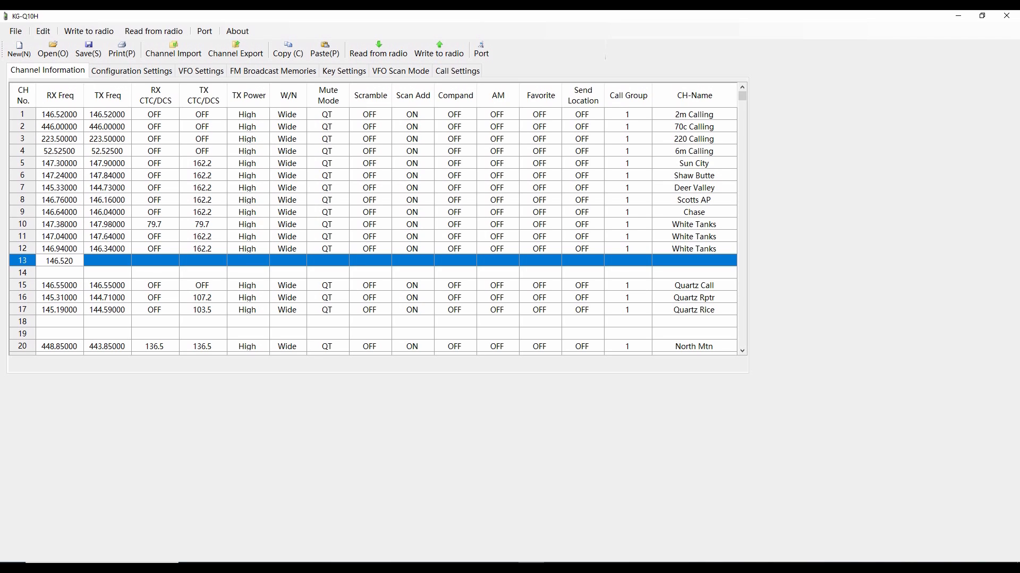
pyautogui.click(62, 273)
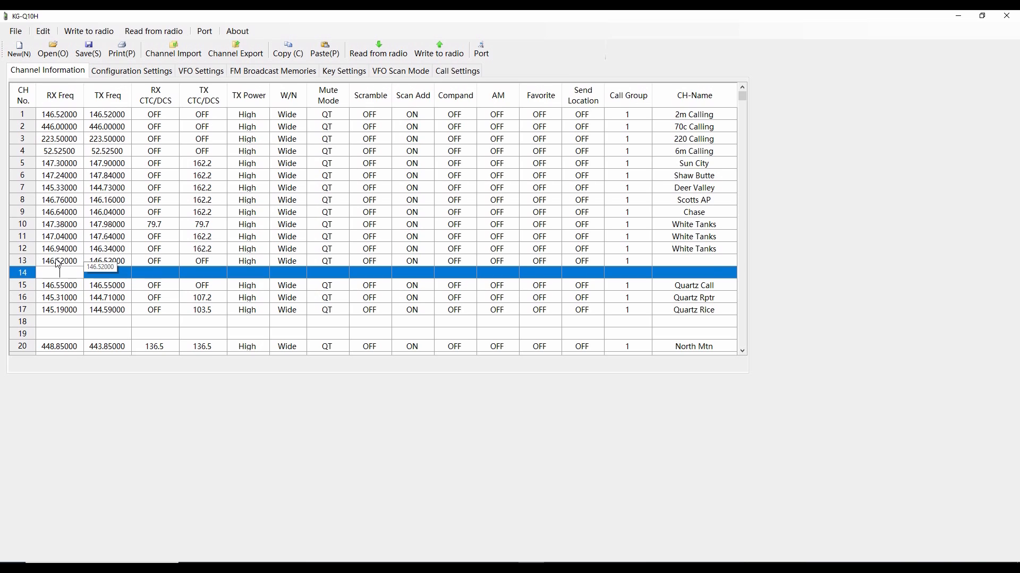
# Browse the transmit CTC/DCS tone options for channel 13 and choose OFF.
pyautogui.click(212, 261)
pyautogui.click(222, 261)
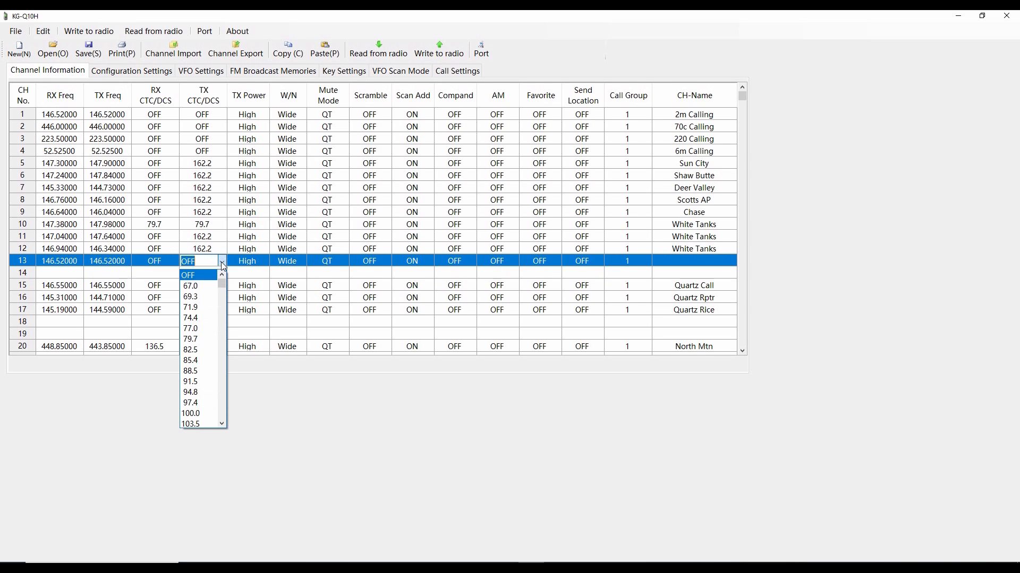
pyautogui.scroll(-6, 195, 393)
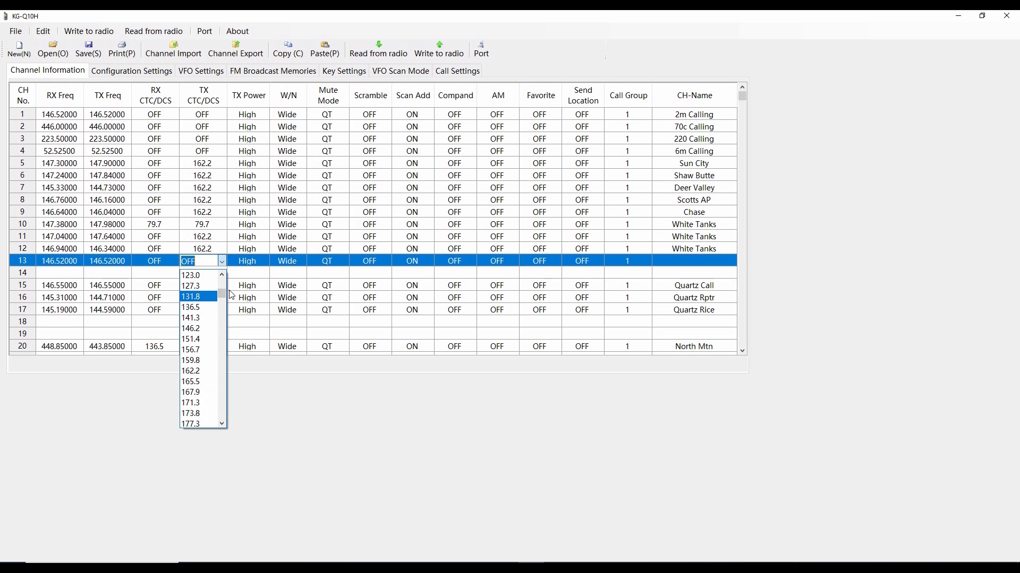
pyautogui.moveTo(221, 300); pyautogui.dragTo(227, 278)
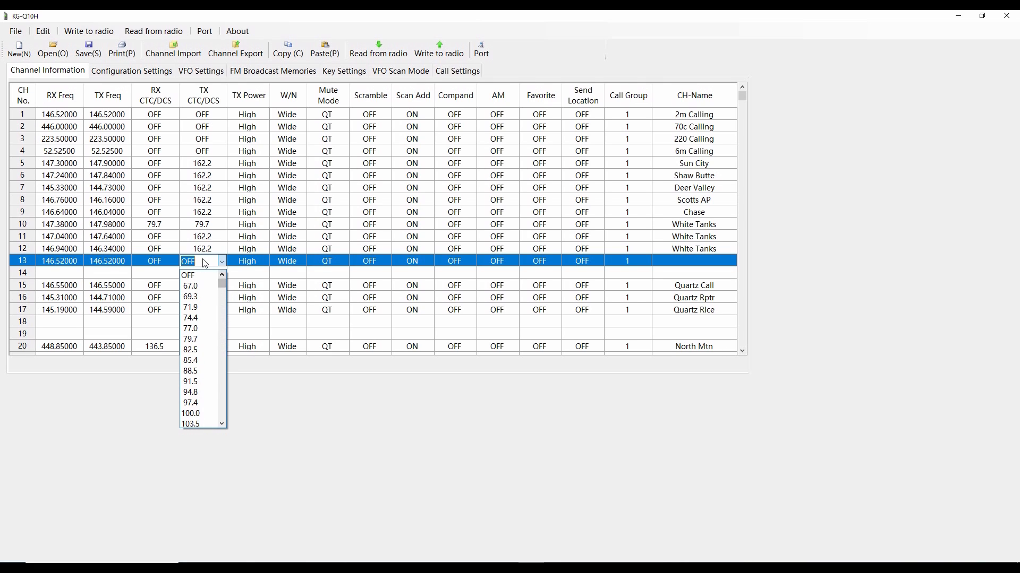
pyautogui.click(197, 276)
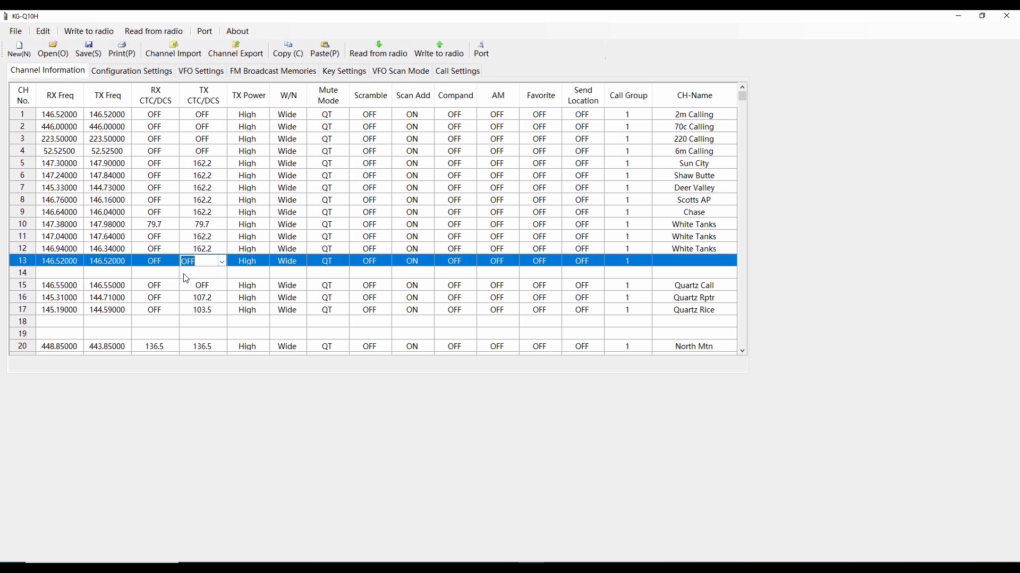
pyautogui.click(140, 276)
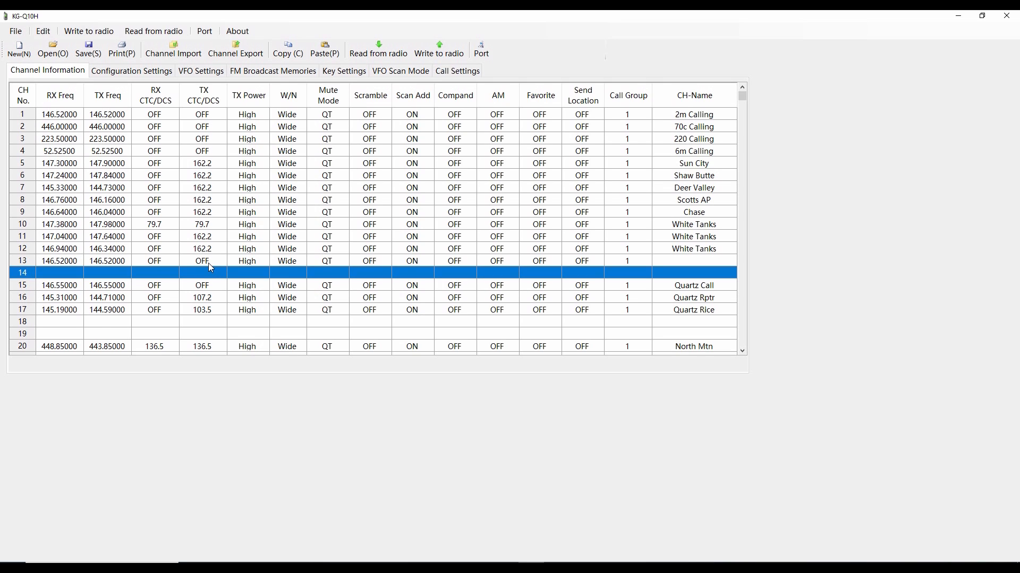
# Examine the repeater and GMRS channels further down the channel list.
pyautogui.scroll(-5, 211, 269)
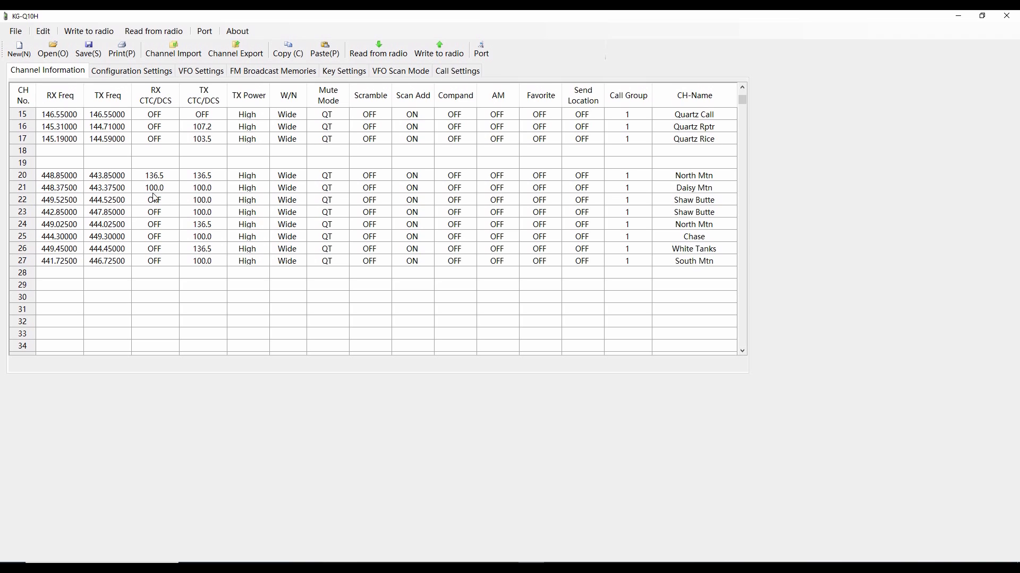
pyautogui.scroll(-7, 133, 200)
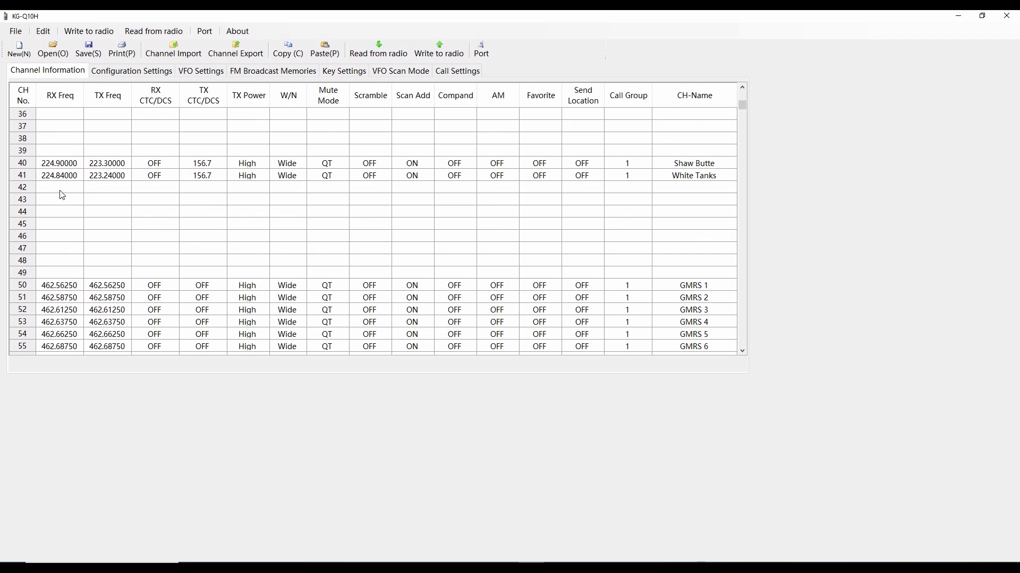
pyautogui.scroll(-2, 62, 195)
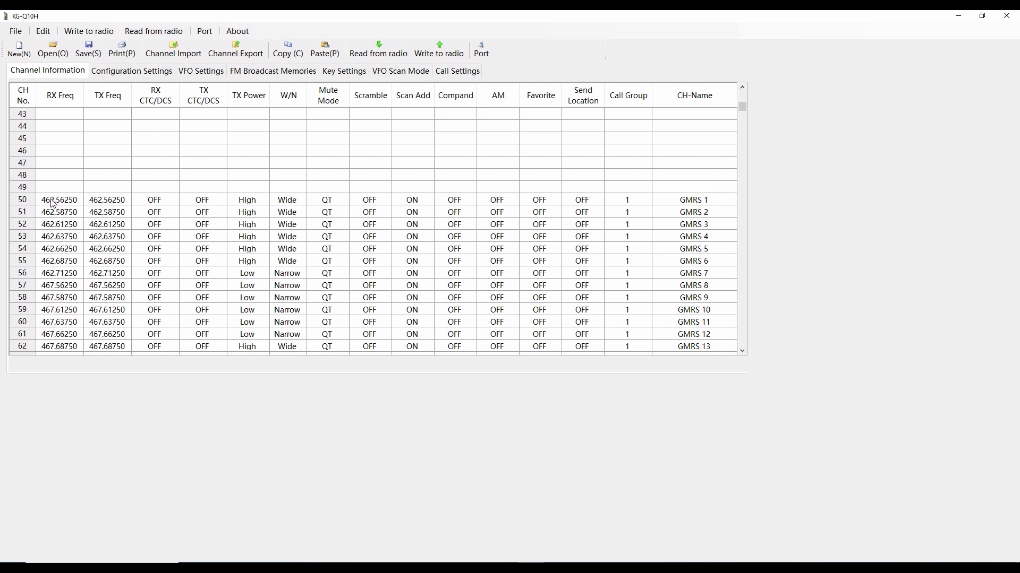
# Examine the Battery Save setting and the Weather Alert Notification options in the radio's configuration settings.
pyautogui.scroll(14, 53, 204)
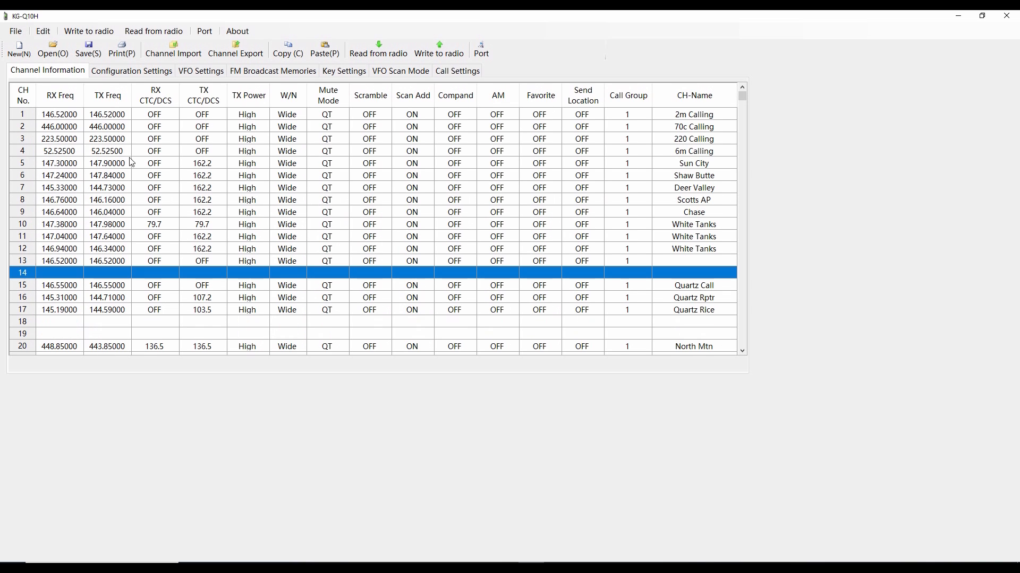
pyautogui.click(123, 74)
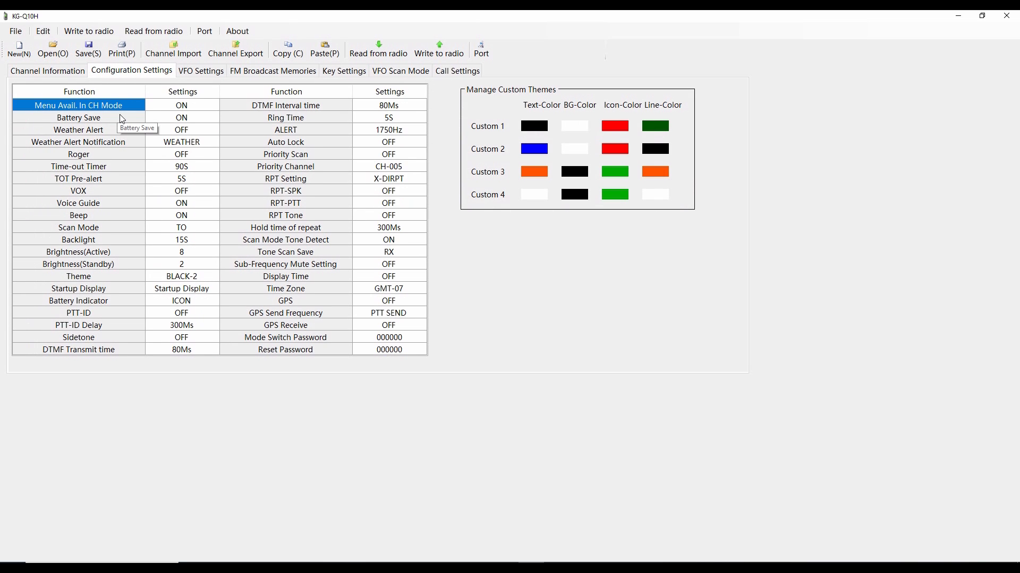
pyautogui.click(194, 118)
pyautogui.click(200, 118)
pyautogui.click(178, 142)
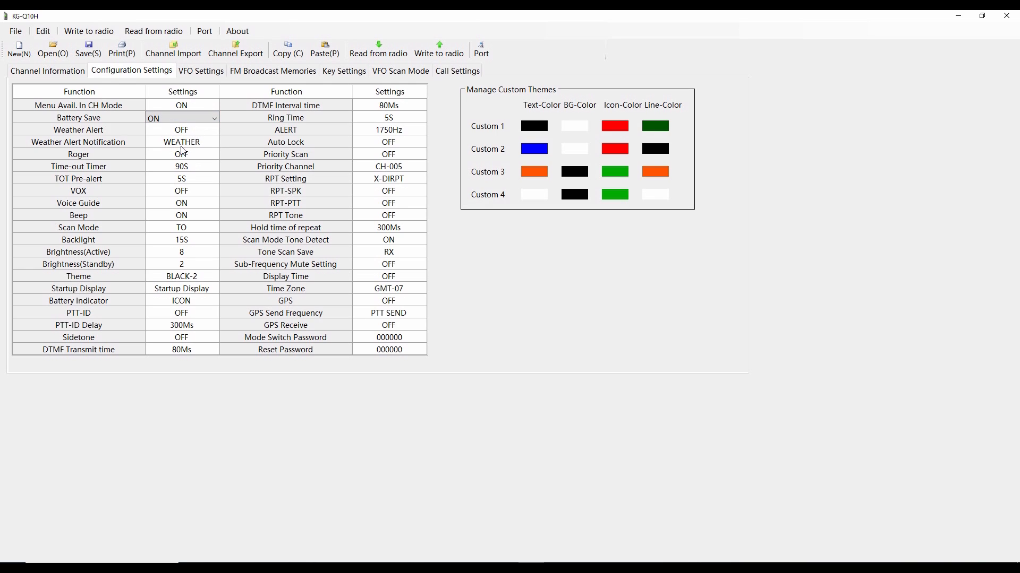
pyautogui.click(194, 142)
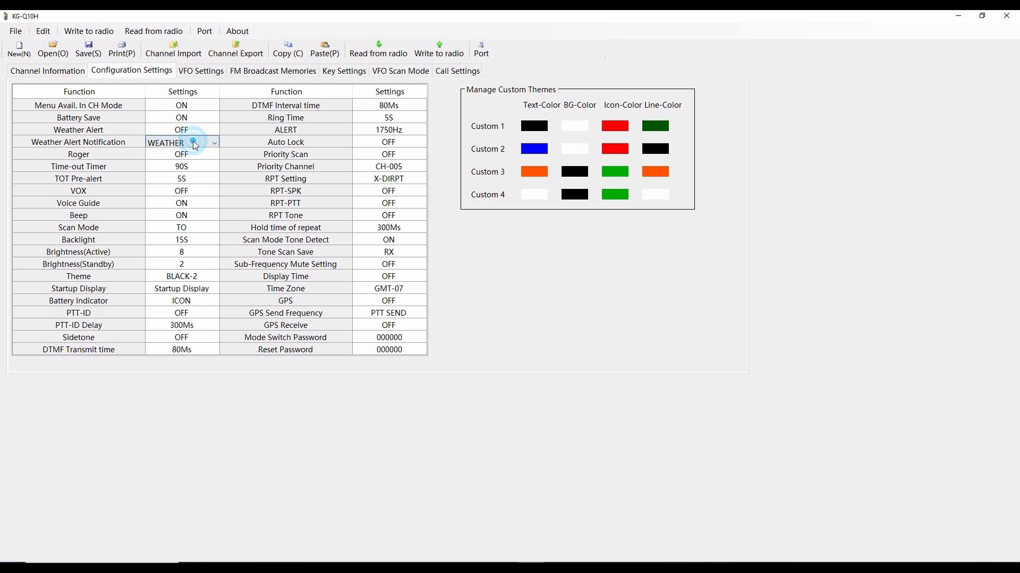
pyautogui.click(215, 143)
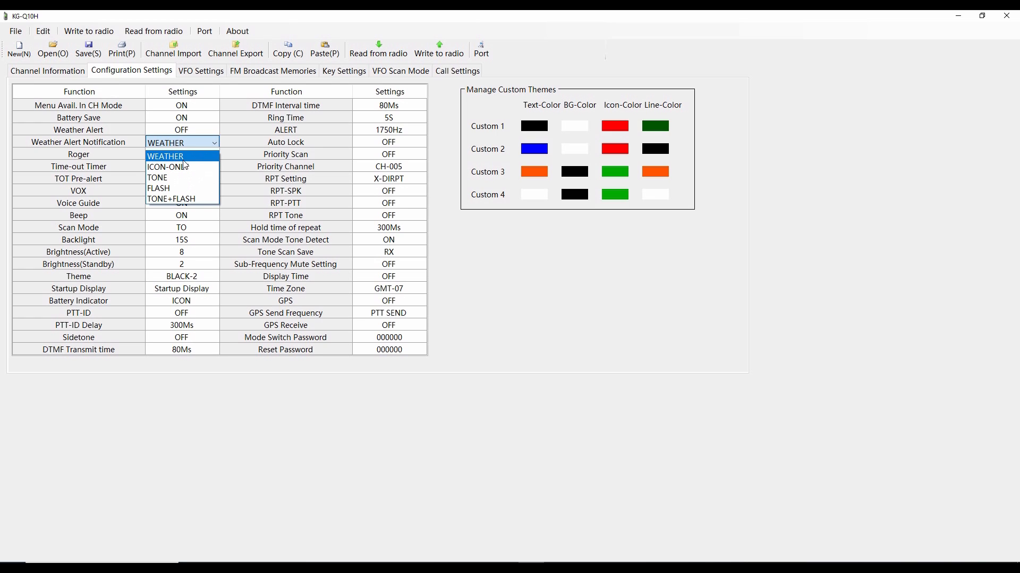
pyautogui.click(214, 141)
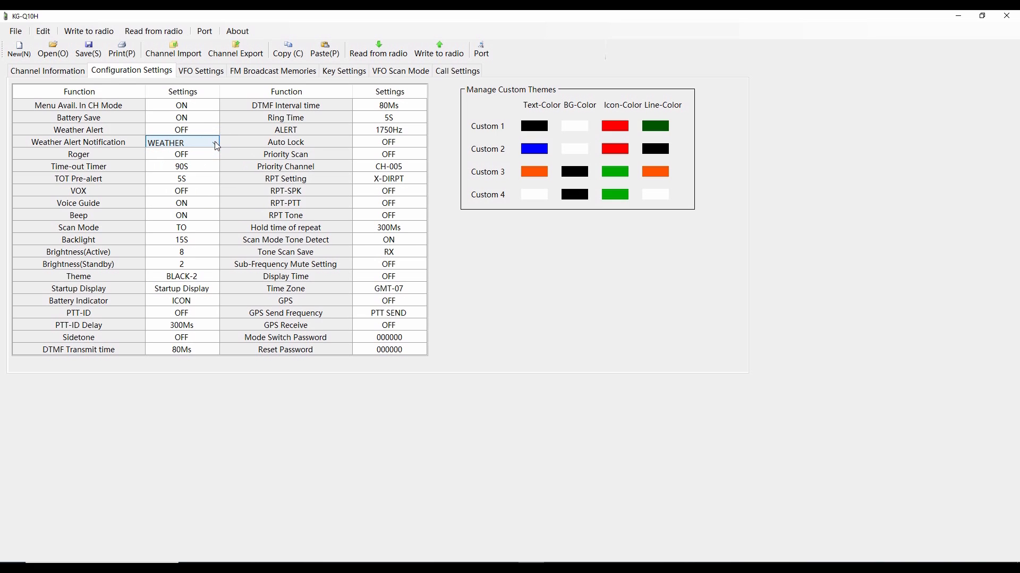
# Browse the available Time-out Timer durations from beginning to end without choosing a different one.
pyautogui.click(197, 170)
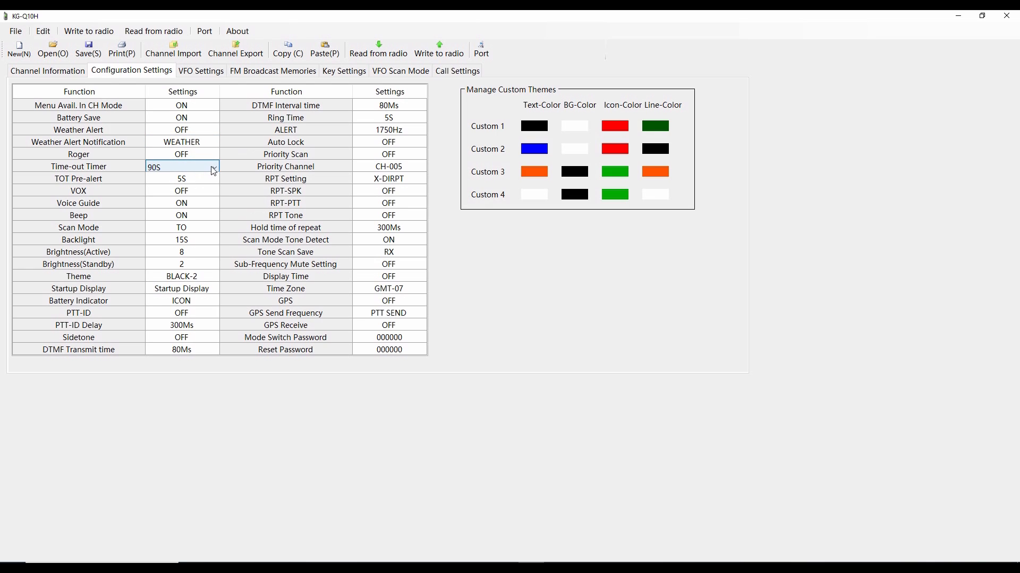
pyautogui.click(214, 167)
pyautogui.scroll(-12, 165, 316)
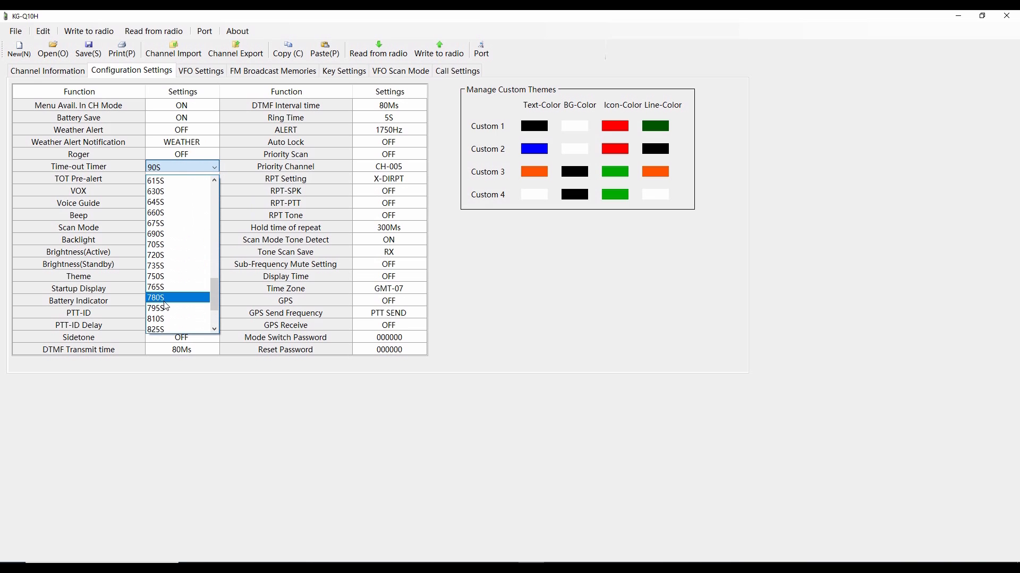
pyautogui.scroll(14, 166, 306)
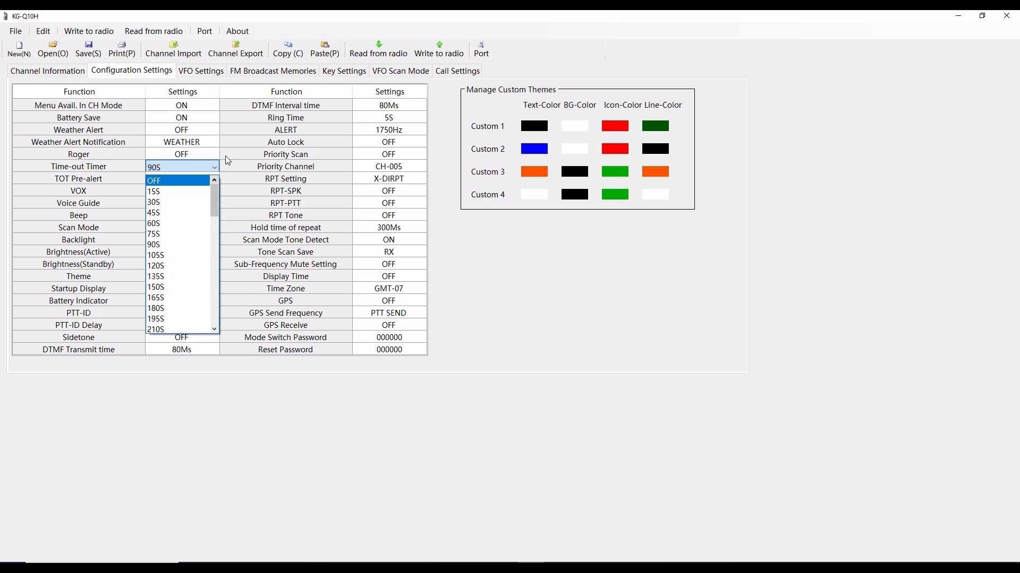
pyautogui.click(215, 166)
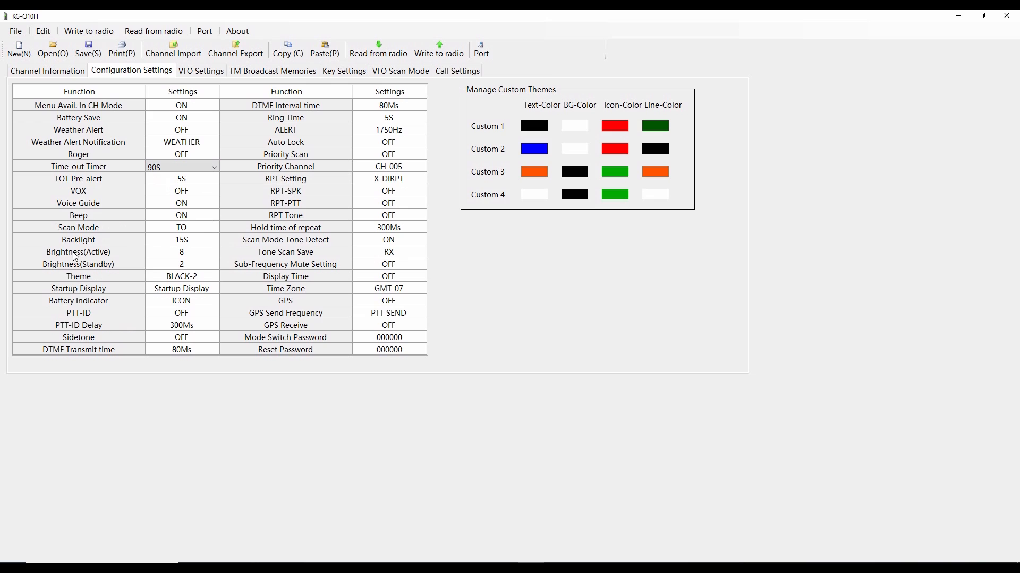
# Review the Scan Mode and Theme options along with the GPS setting in the configuration settings.
pyautogui.click(200, 227)
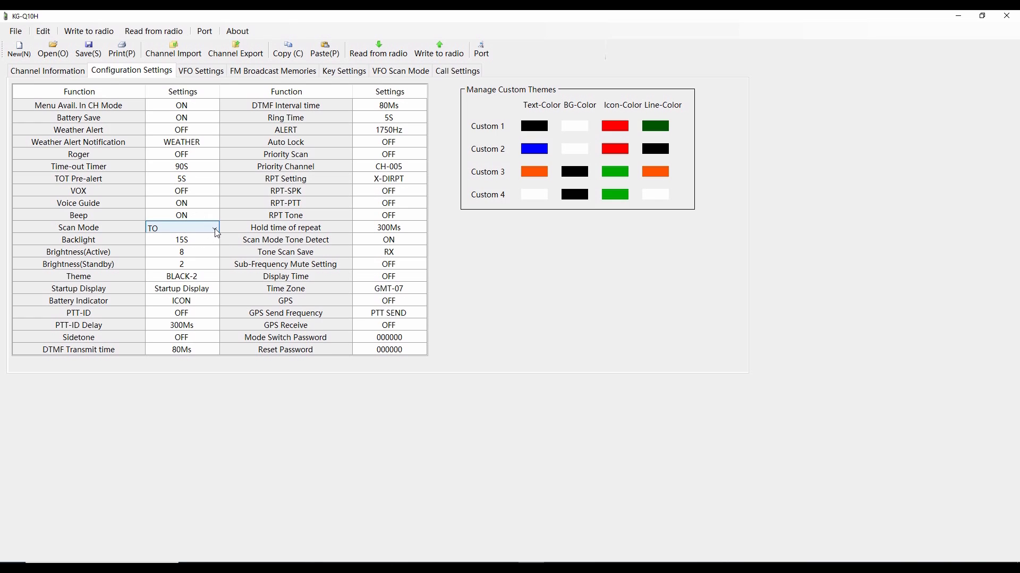
pyautogui.click(215, 228)
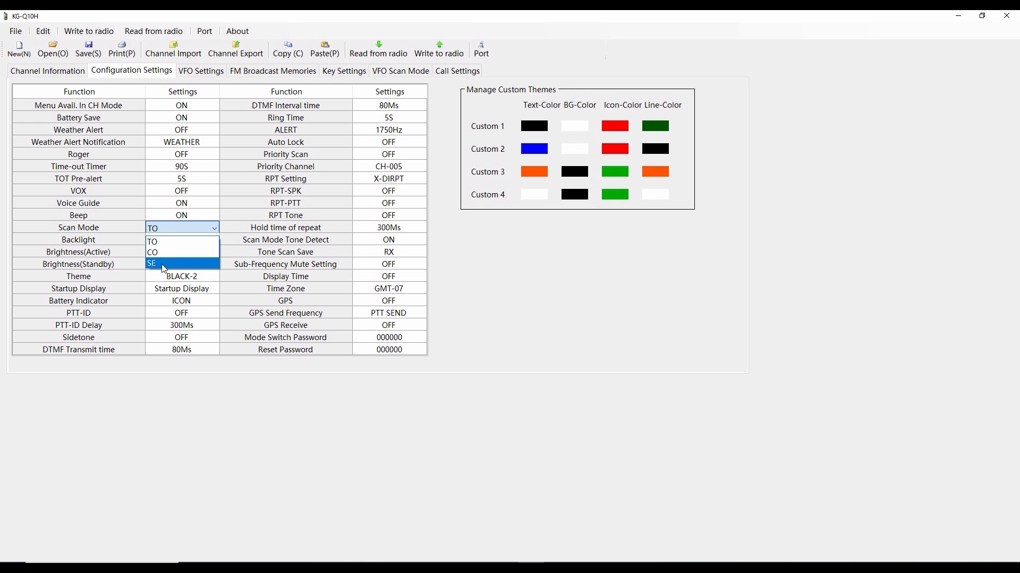
pyautogui.click(213, 276)
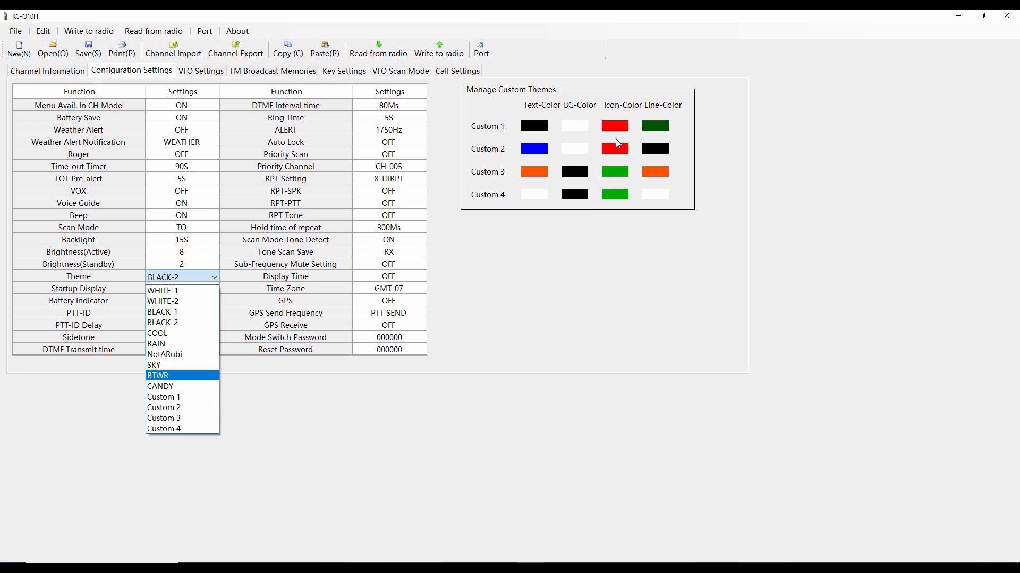
pyautogui.click(215, 278)
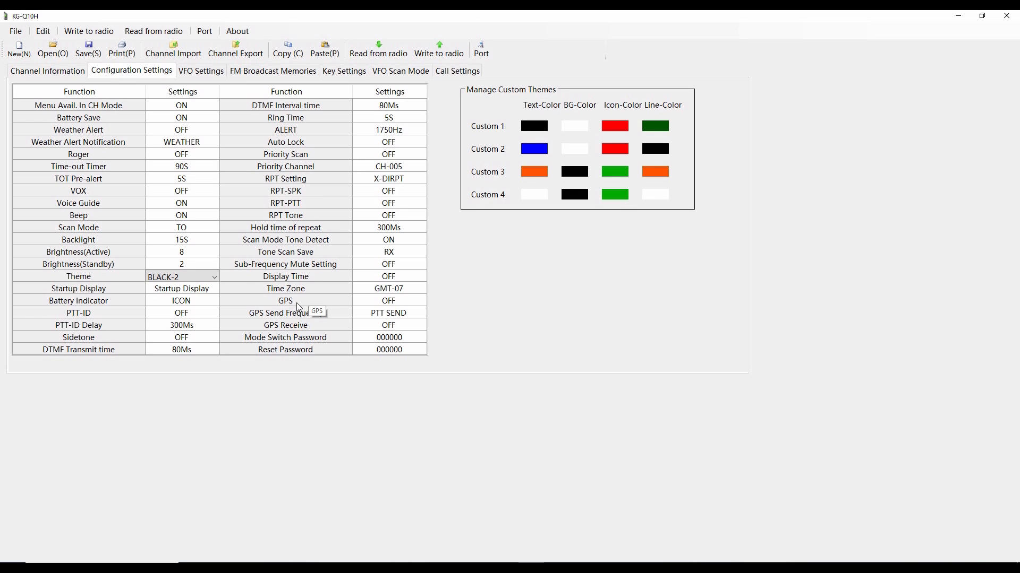
pyautogui.click(375, 306)
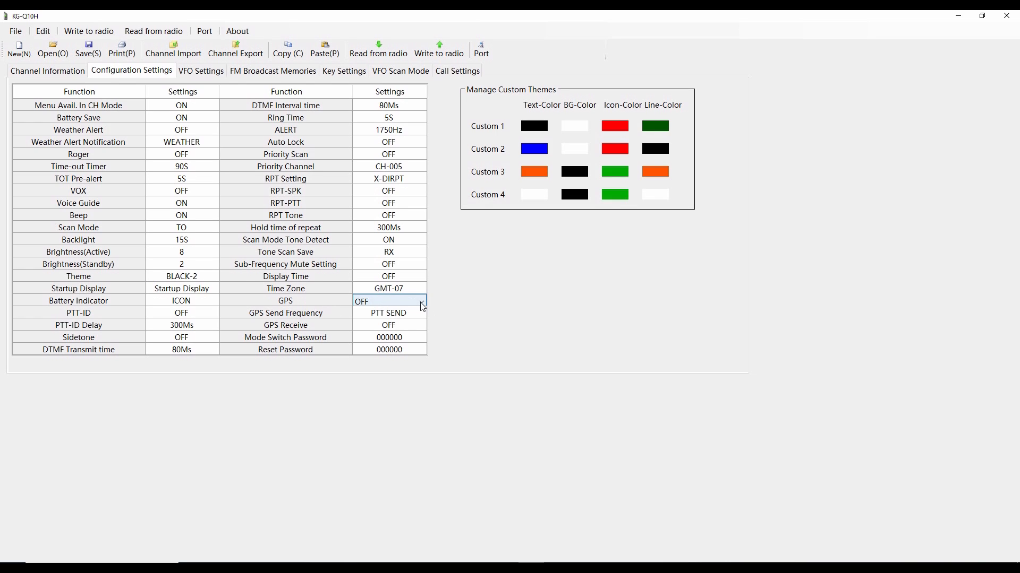
pyautogui.click(320, 305)
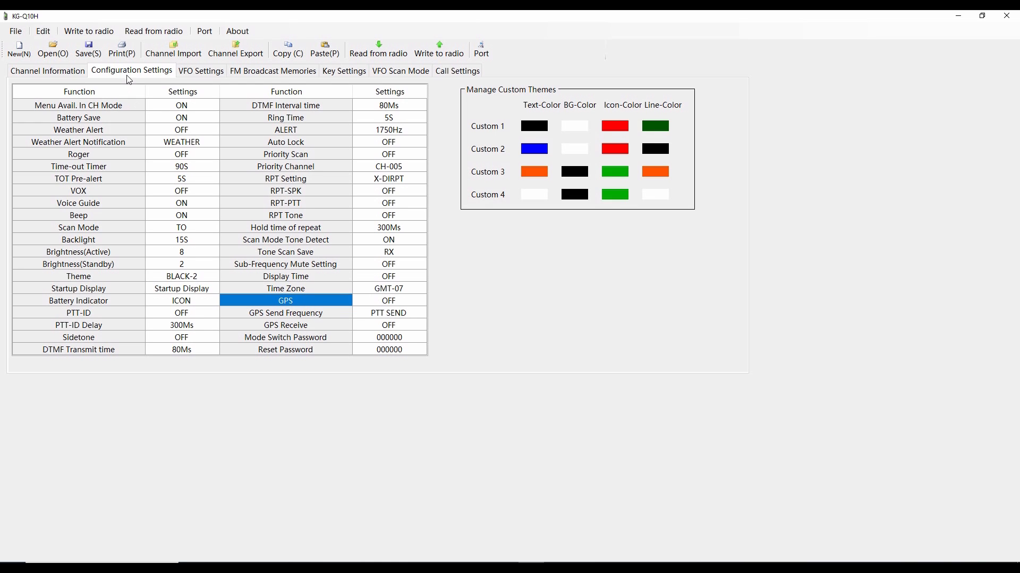
# Look over the VFO settings and view the Work Mode options for area A.
pyautogui.click(206, 71)
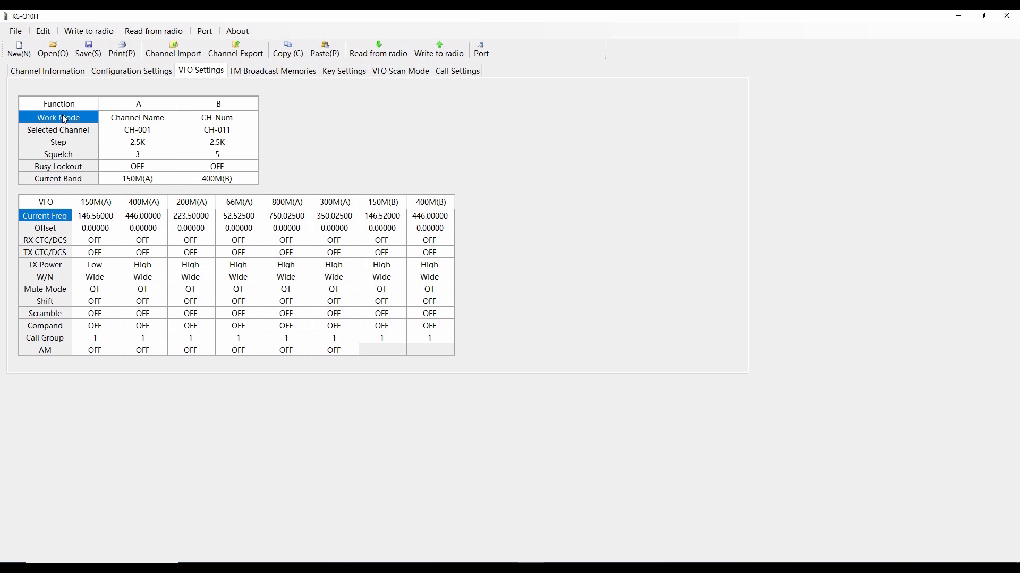
pyautogui.click(162, 120)
pyautogui.click(169, 118)
pyautogui.click(175, 121)
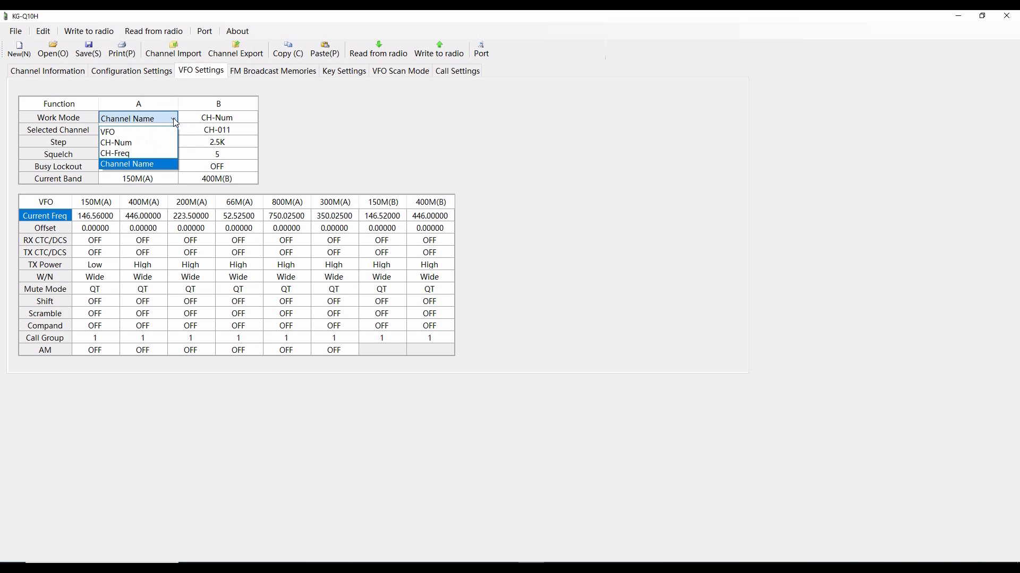
pyautogui.click(175, 123)
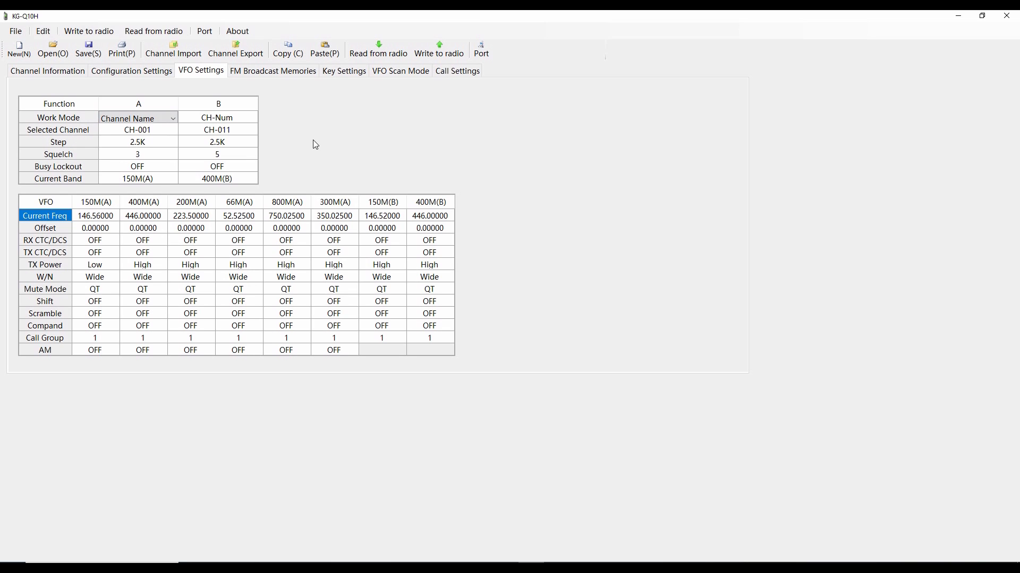
# Look over the FM broadcast memories and view the function options for the PTT1 key.
pyautogui.click(286, 72)
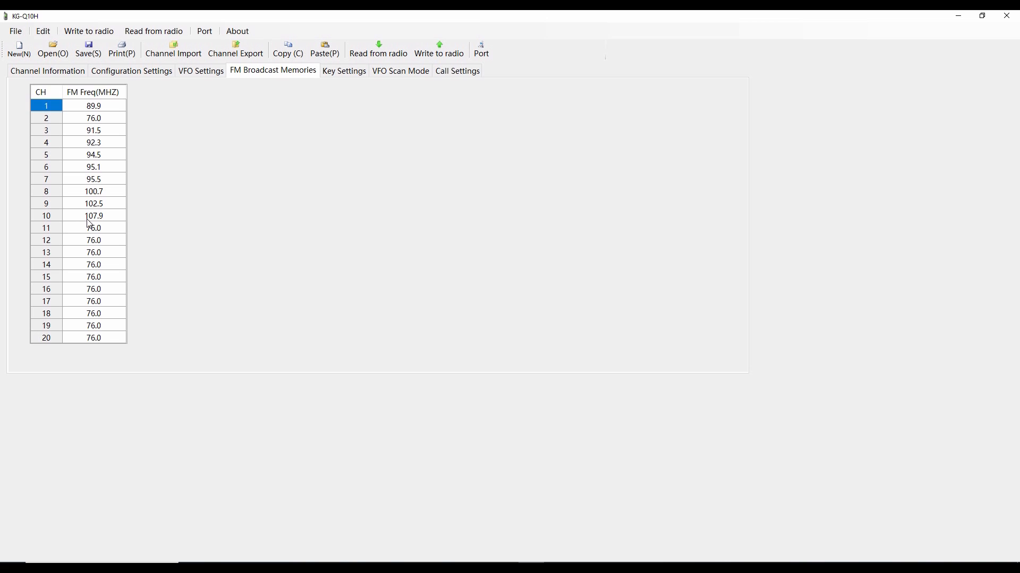
pyautogui.click(342, 72)
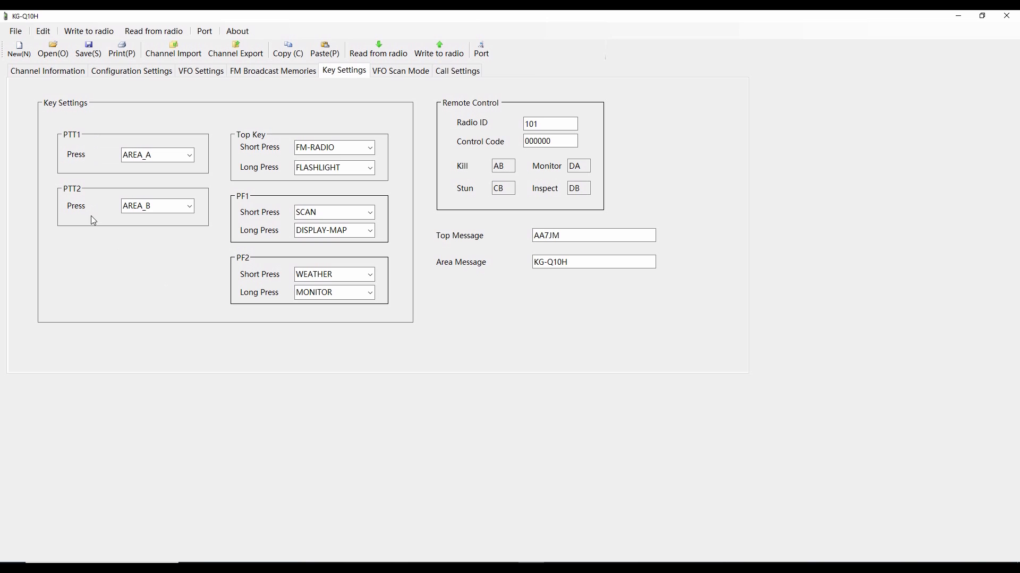
pyautogui.click(190, 157)
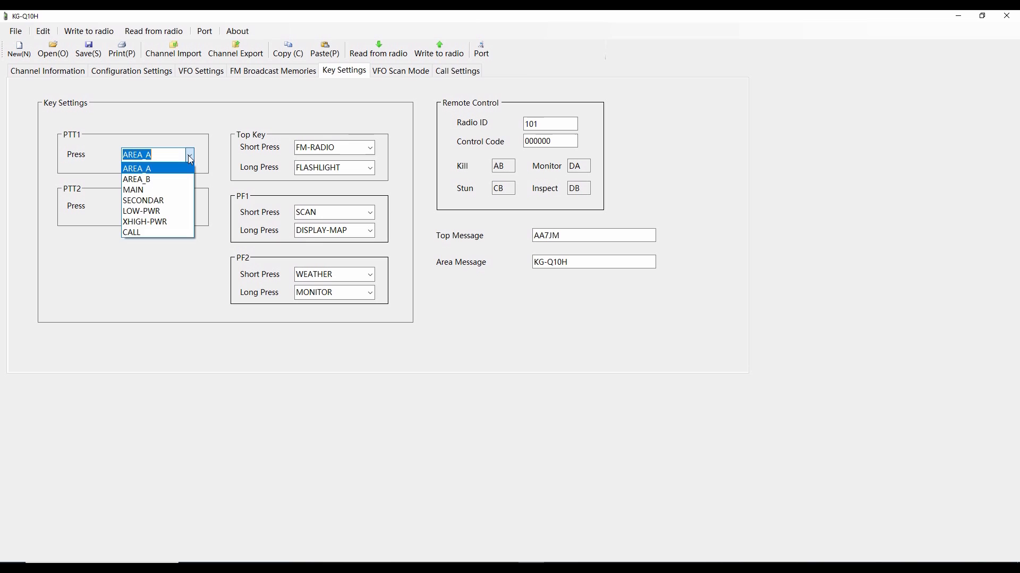
pyautogui.click(190, 157)
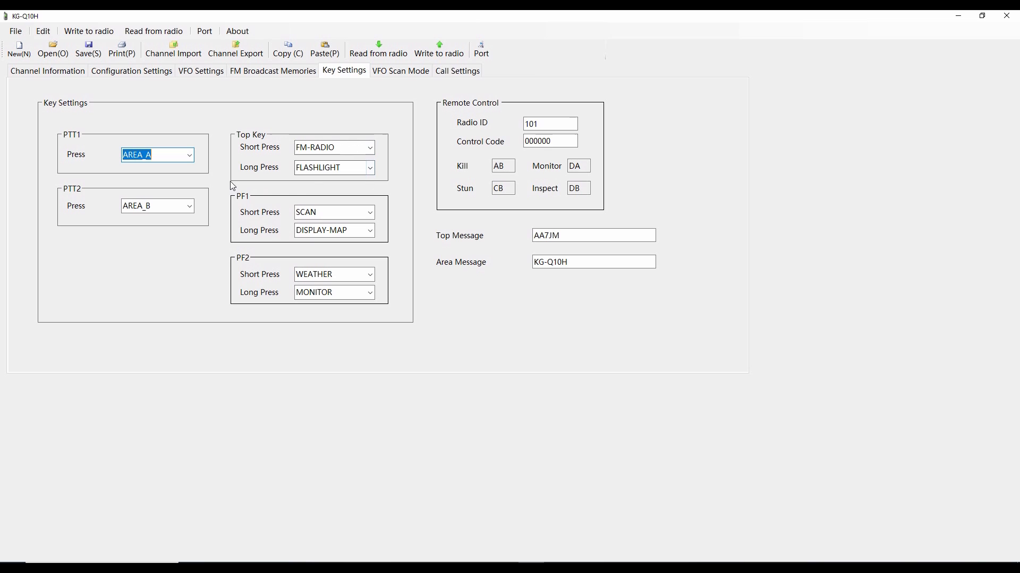
# View the function options for the Top Key long press and the PF1 short press.
pyautogui.click(370, 168)
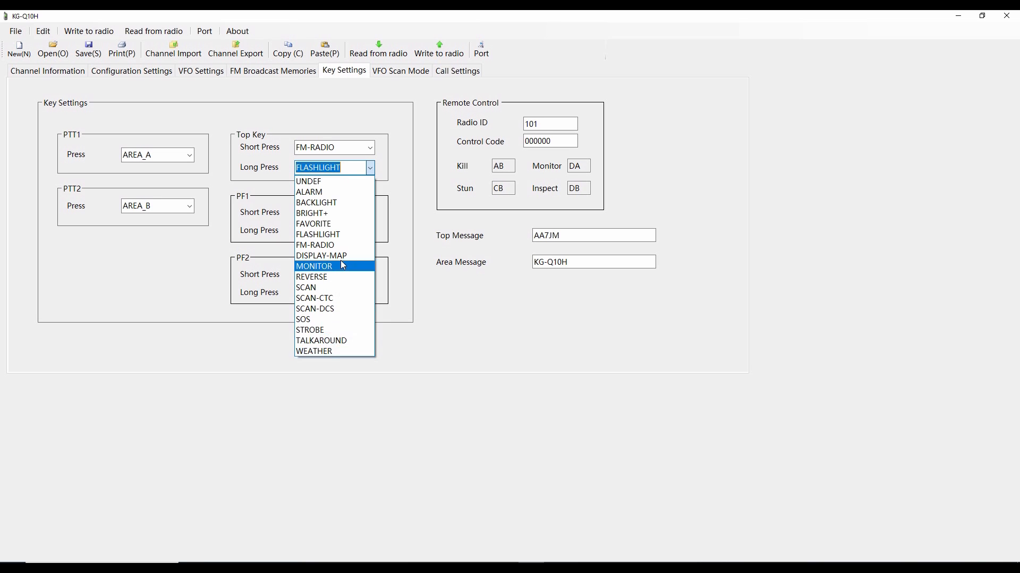
pyautogui.click(370, 167)
pyautogui.click(371, 212)
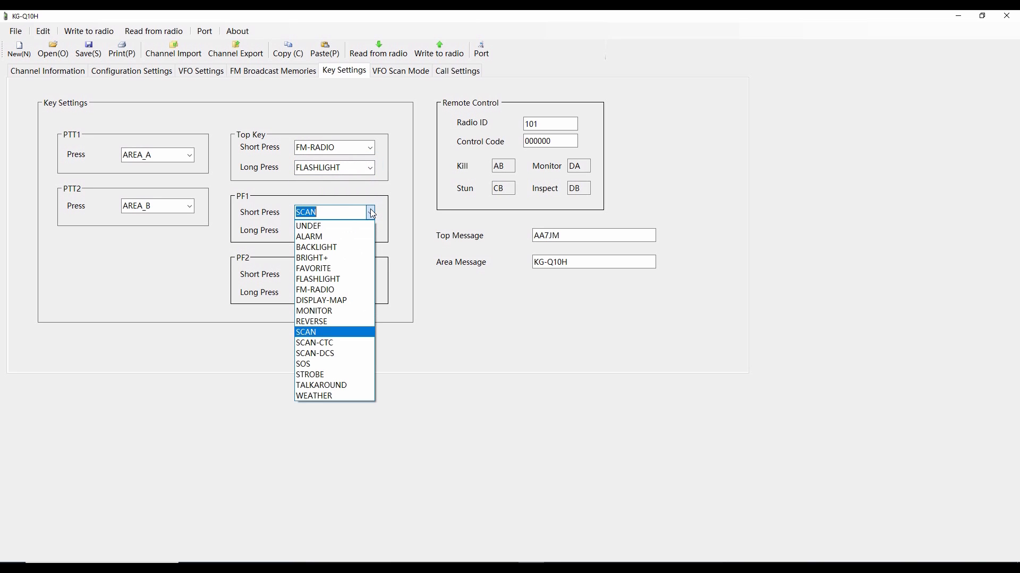
pyautogui.click(372, 213)
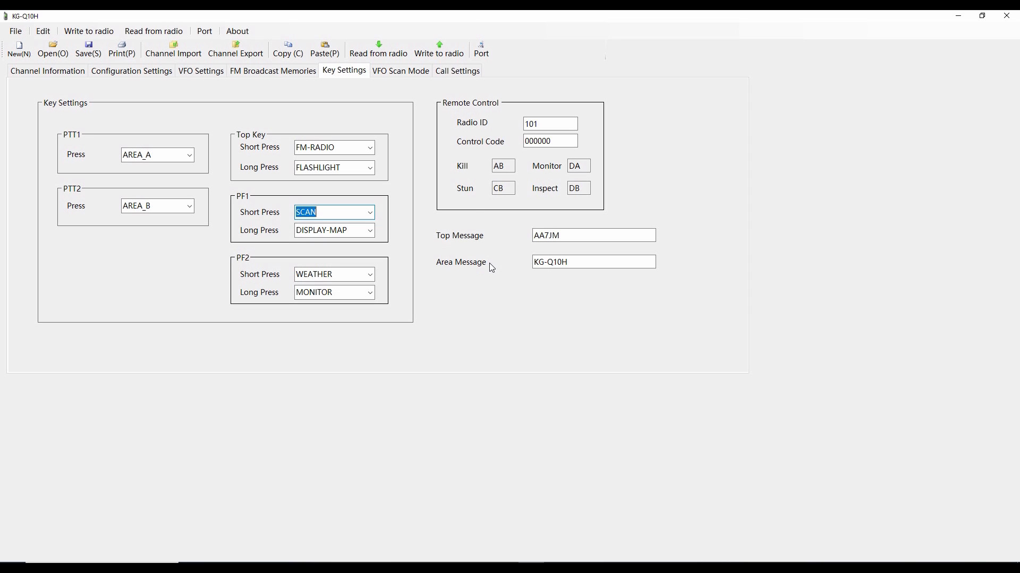
# Examine the VFO scan groups and scan ranges, along with the call group settings.
pyautogui.click(404, 78)
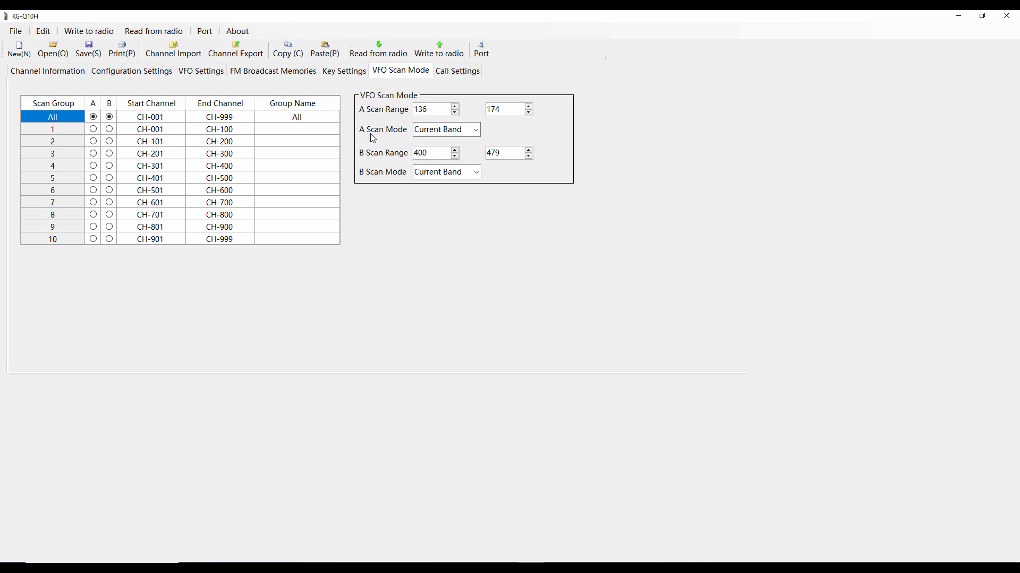
pyautogui.click(457, 71)
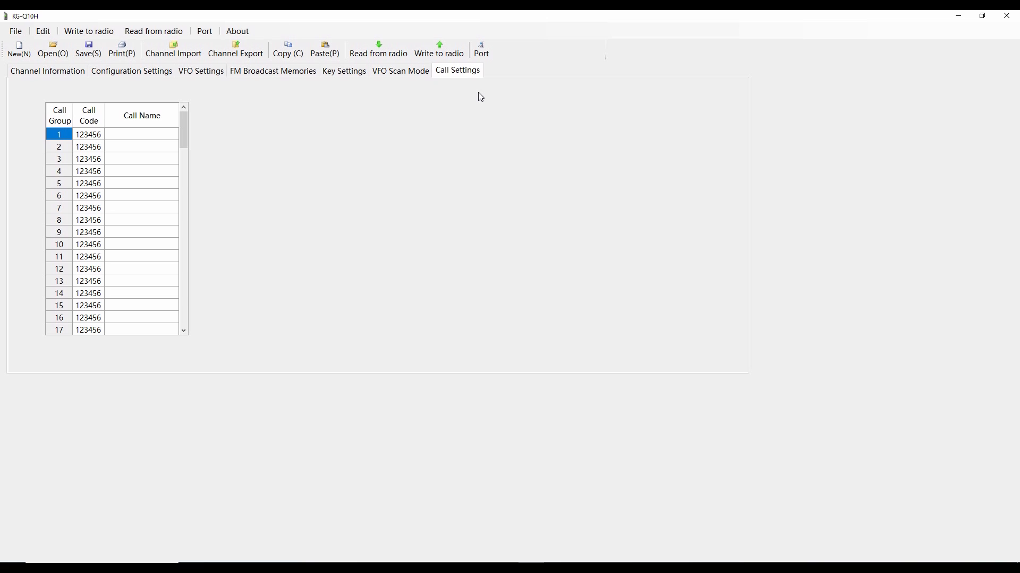
# Save the channel and settings data as "20231203 Q10H" in the KG-Q10H folder and write it to the radio.
pyautogui.click(48, 70)
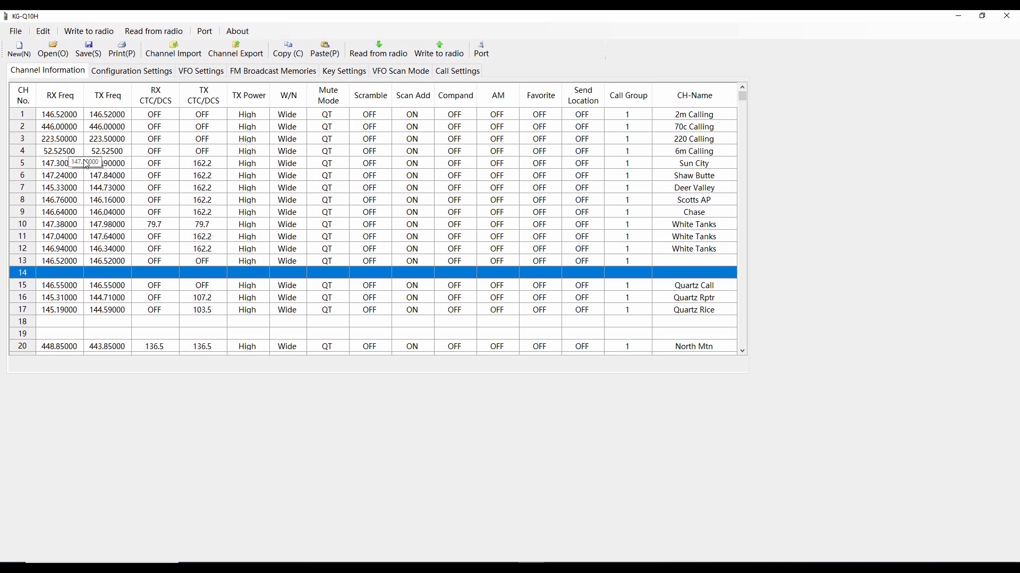
pyautogui.click(19, 33)
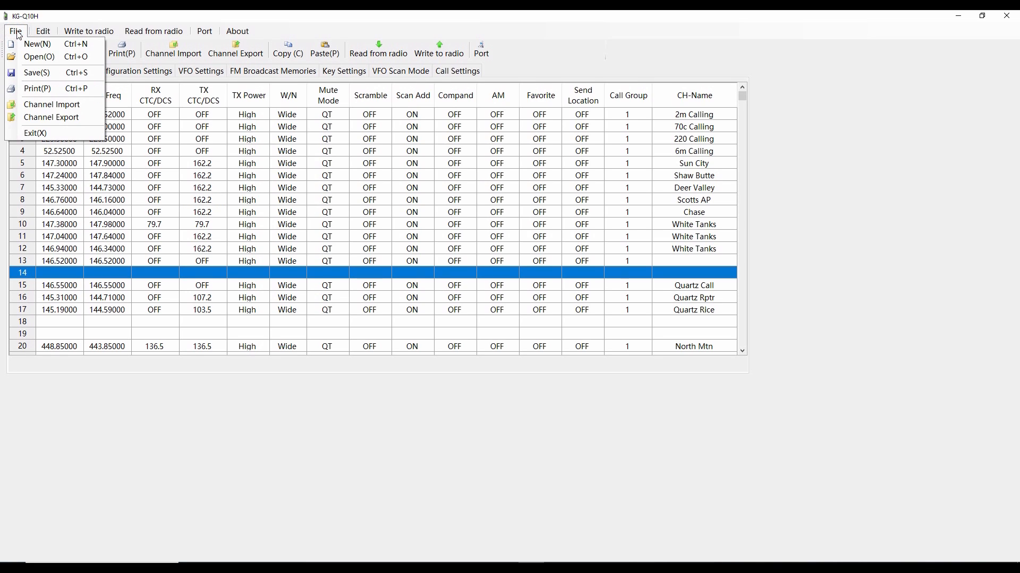
pyautogui.click(33, 73)
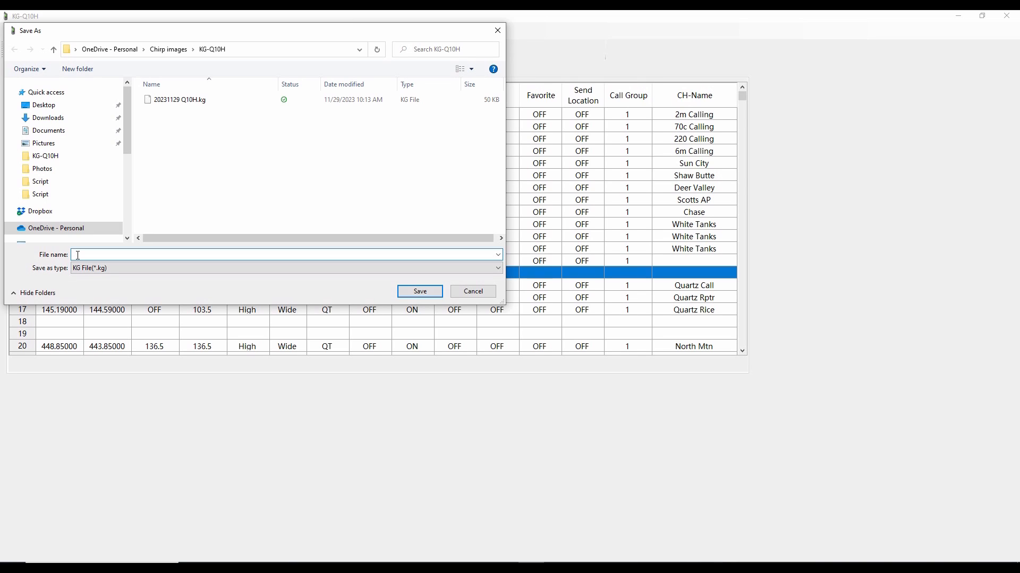
pyautogui.write('202')
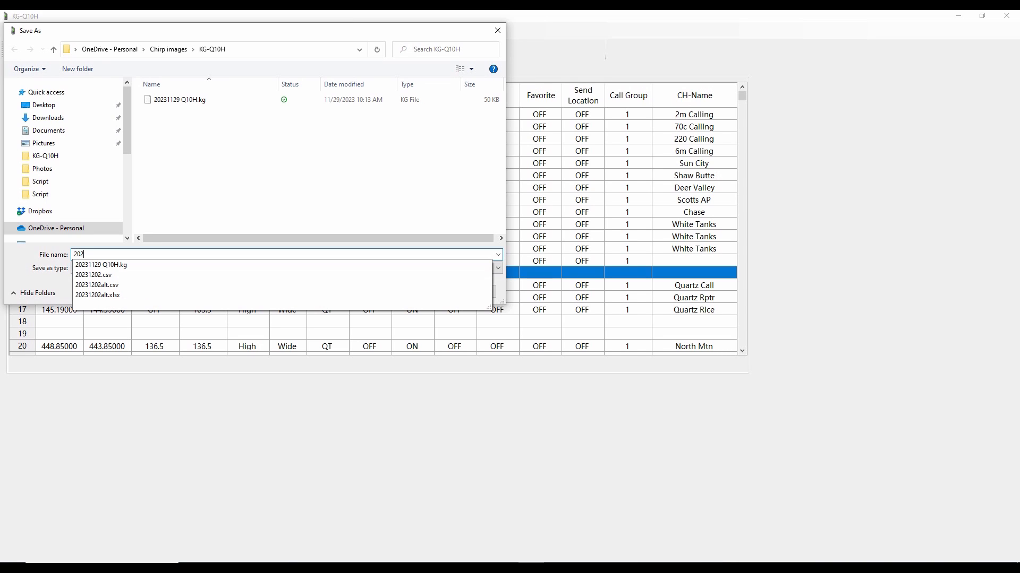
pyautogui.write('312')
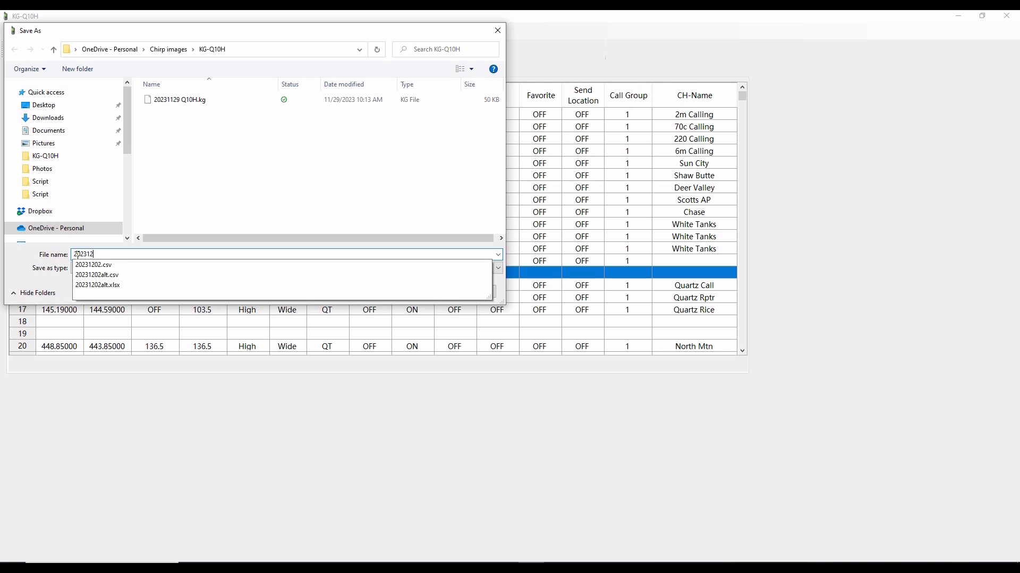
pyautogui.write('03')
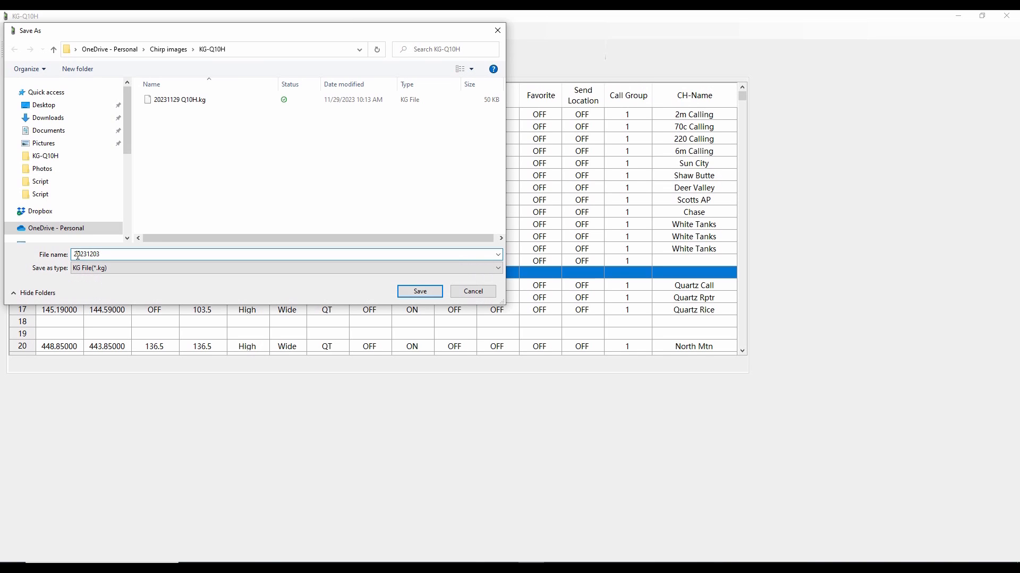
pyautogui.write(' Q10H')
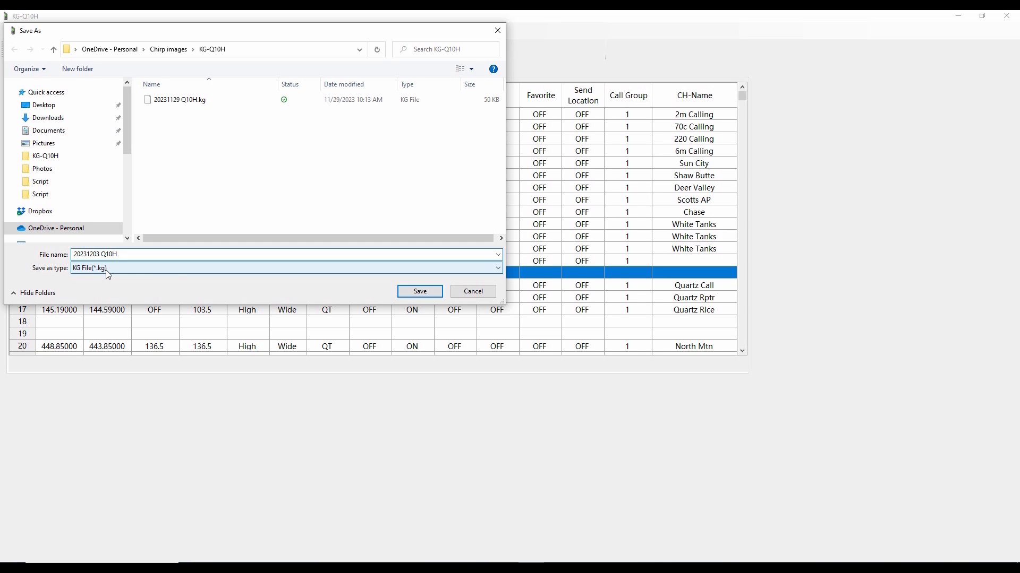
pyautogui.click(429, 293)
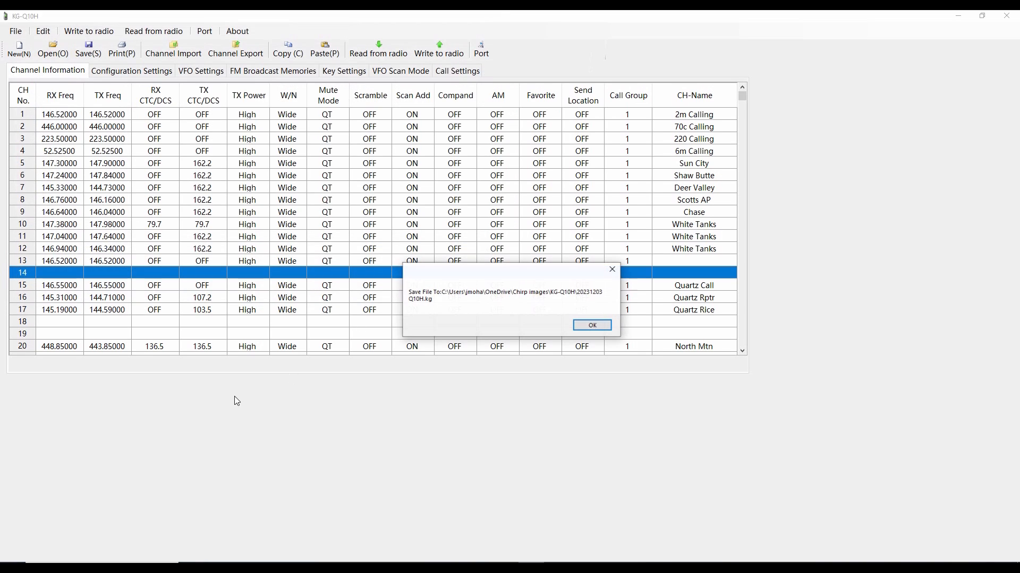
pyautogui.click(587, 325)
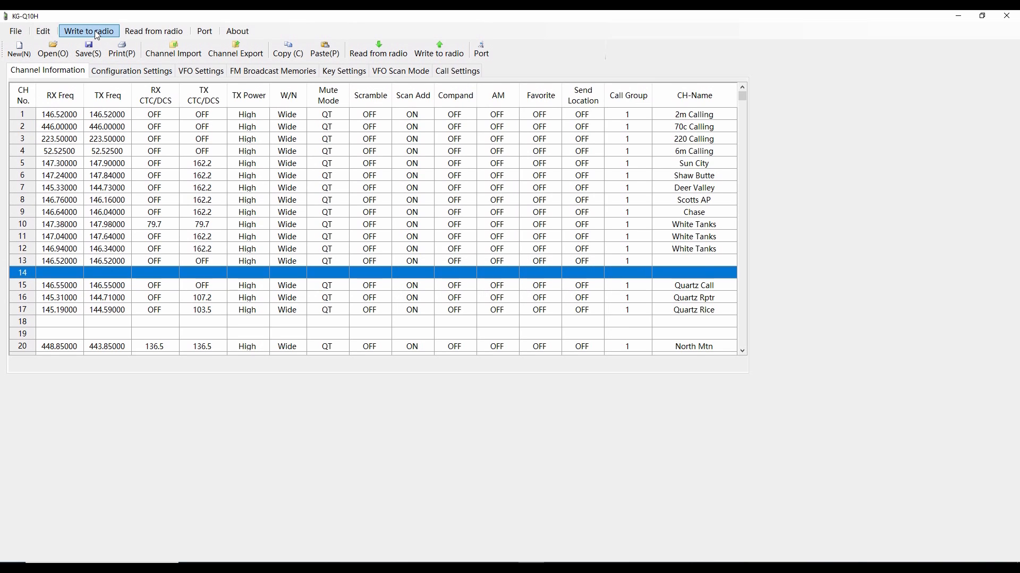
pyautogui.click(97, 36)
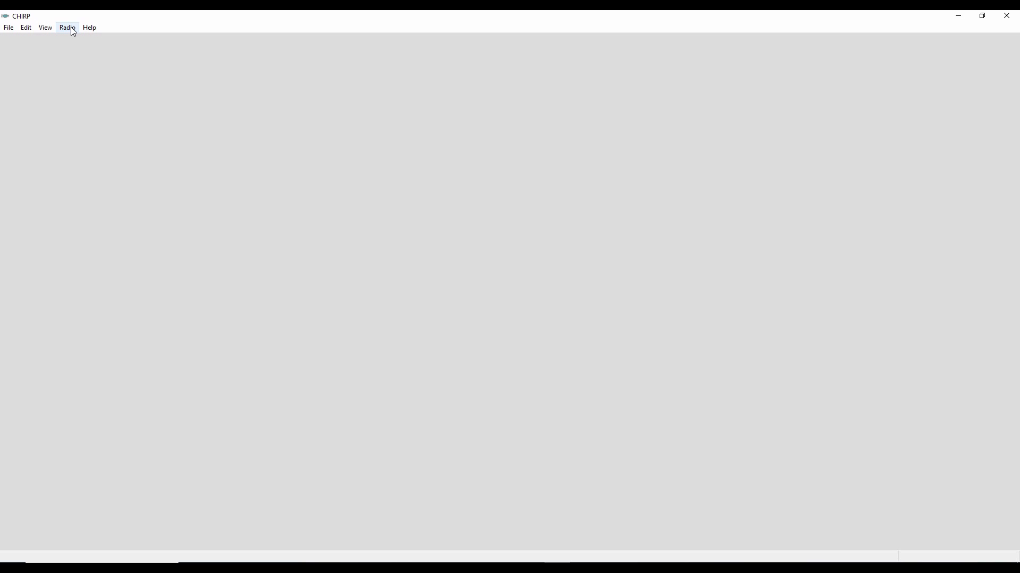
# Switch to CHIRP, create a new blank file and open the stock configuration US FRS and GMRS Channels.
pyautogui.click(15, 33)
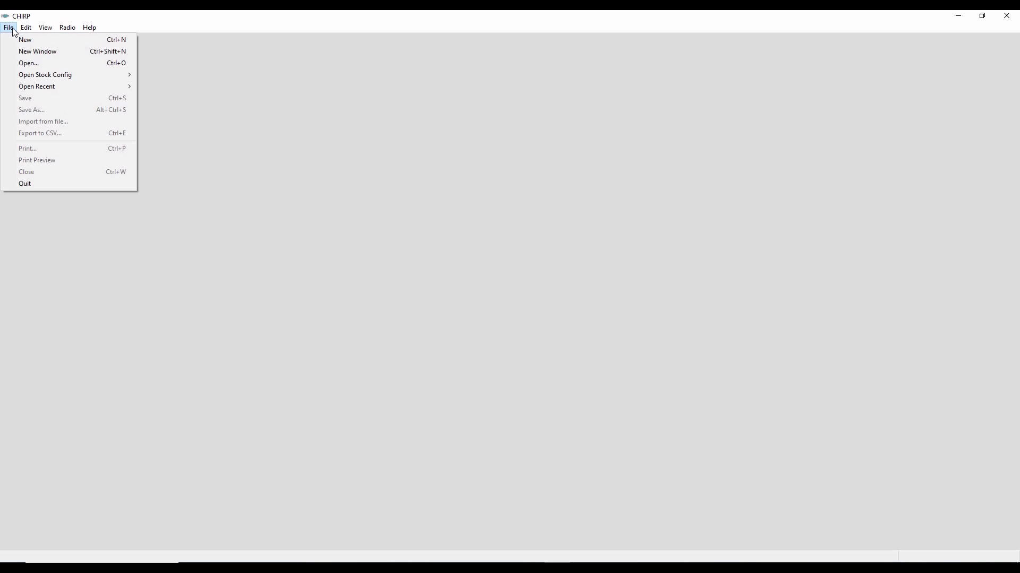
pyautogui.click(32, 42)
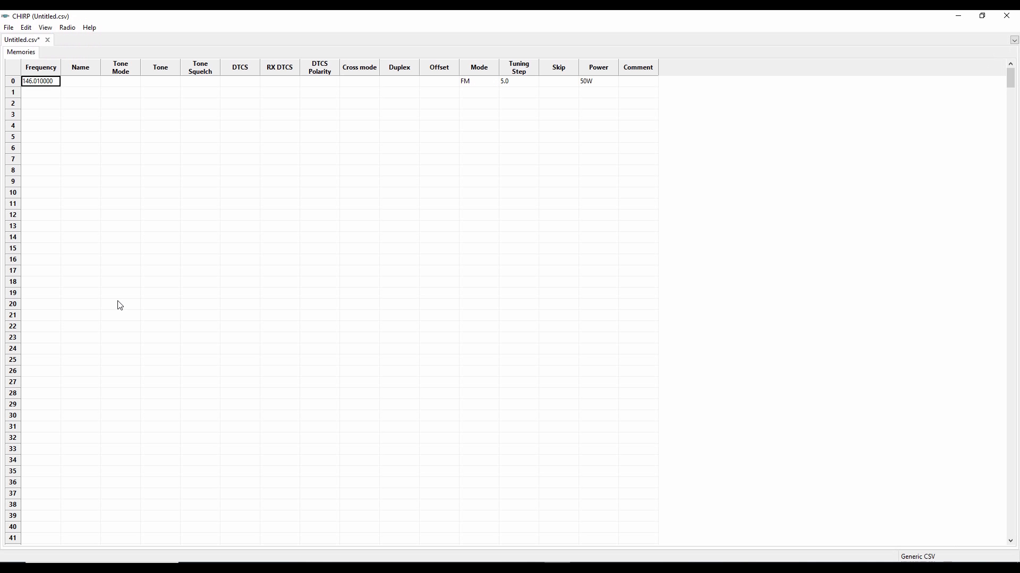
pyautogui.click(8, 29)
pyautogui.moveTo(62, 79)
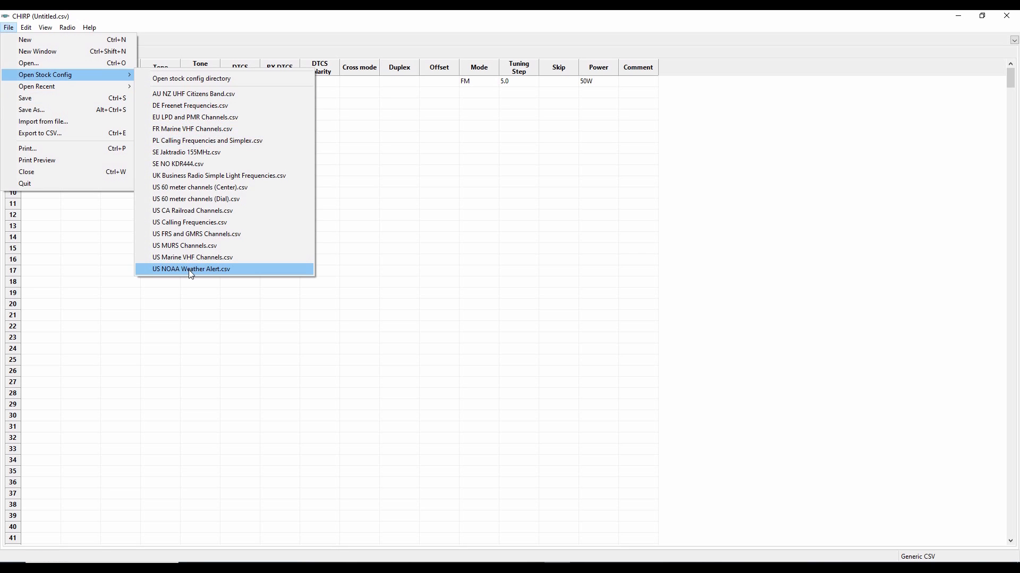
pyautogui.click(203, 239)
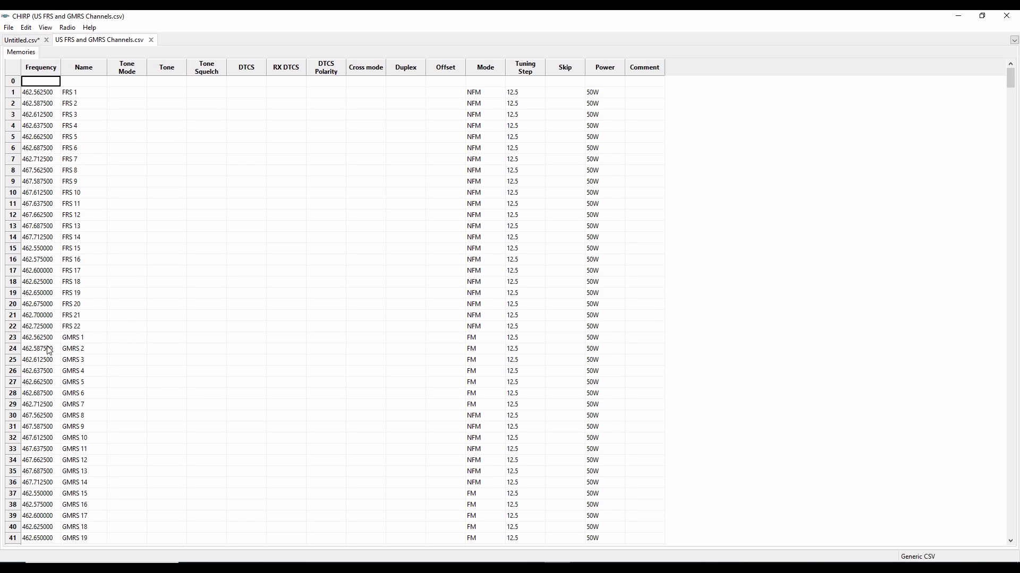
# Delete the 22 FRS memories in rows 1 to 22 and shift the block of GMRS channels up.
pyautogui.click(17, 330)
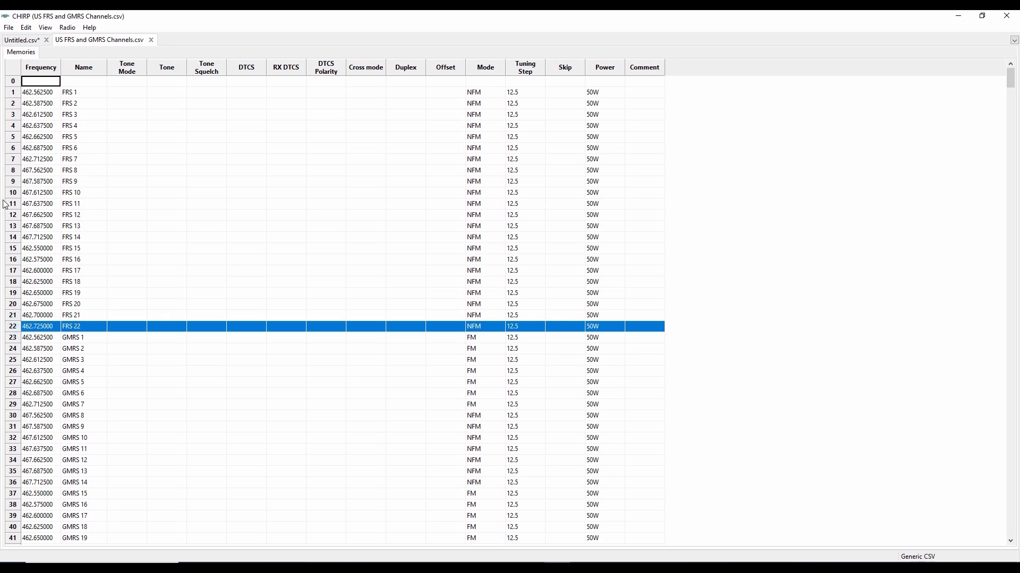
pyautogui.keyDown('shift'); pyautogui.click(14, 94); pyautogui.keyUp('shift')
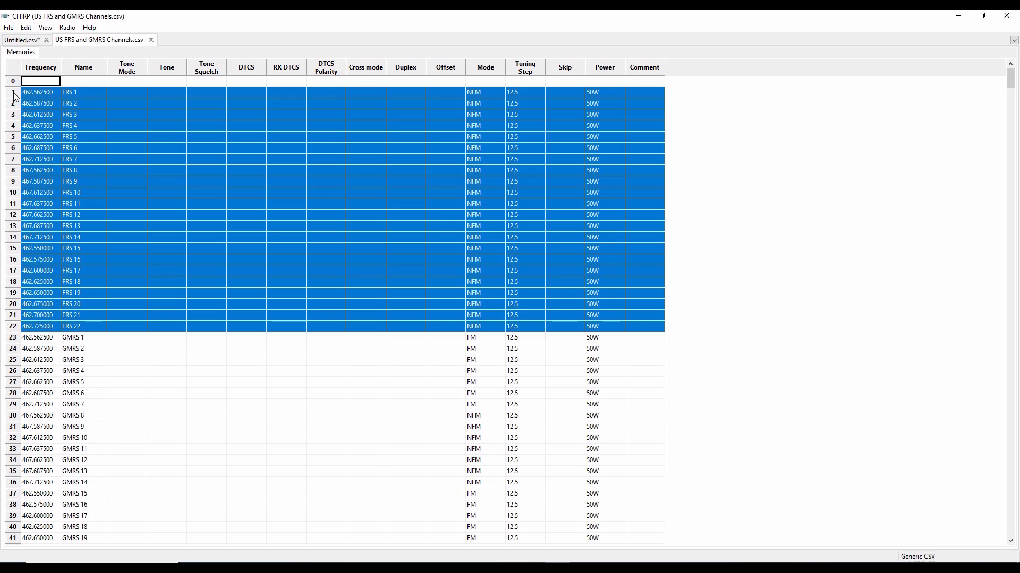
pyautogui.rightClick(34, 138)
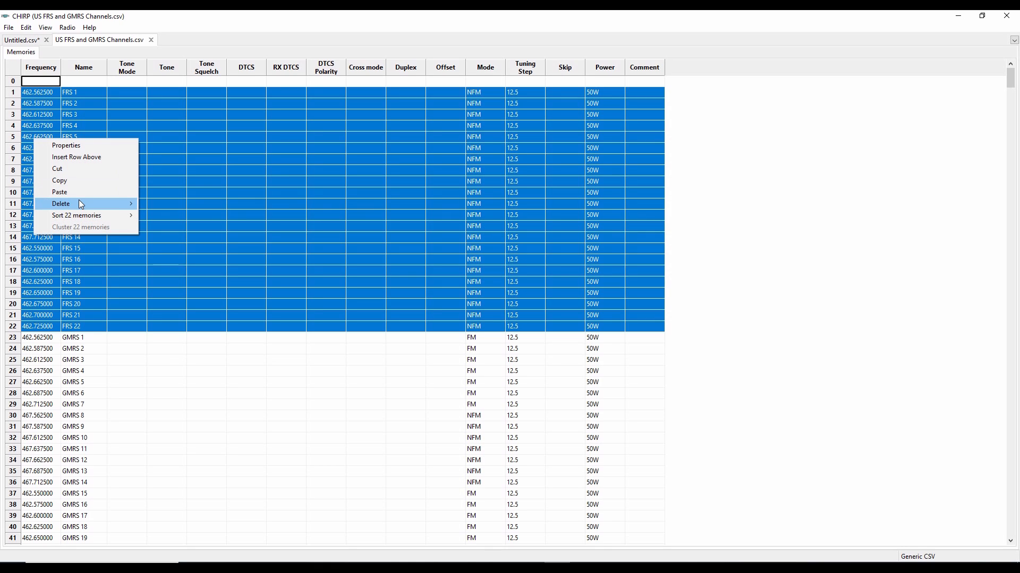
pyautogui.moveTo(83, 204)
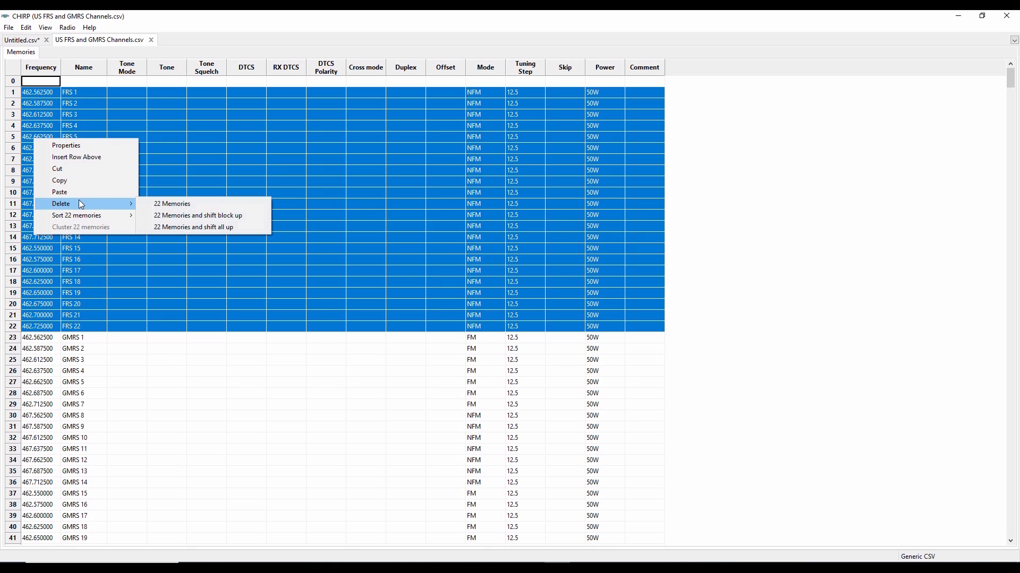
pyautogui.click(185, 217)
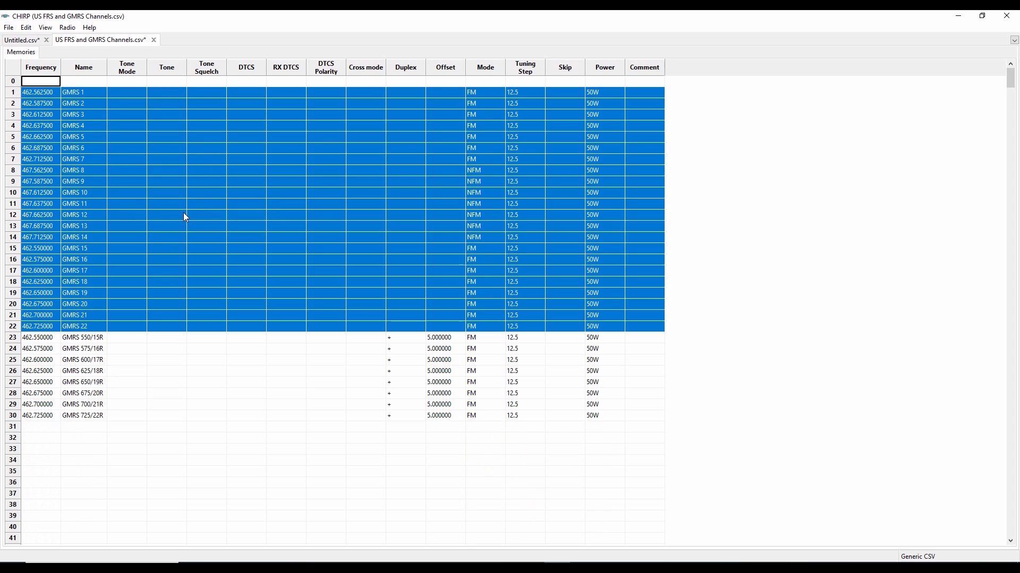
pyautogui.click(192, 470)
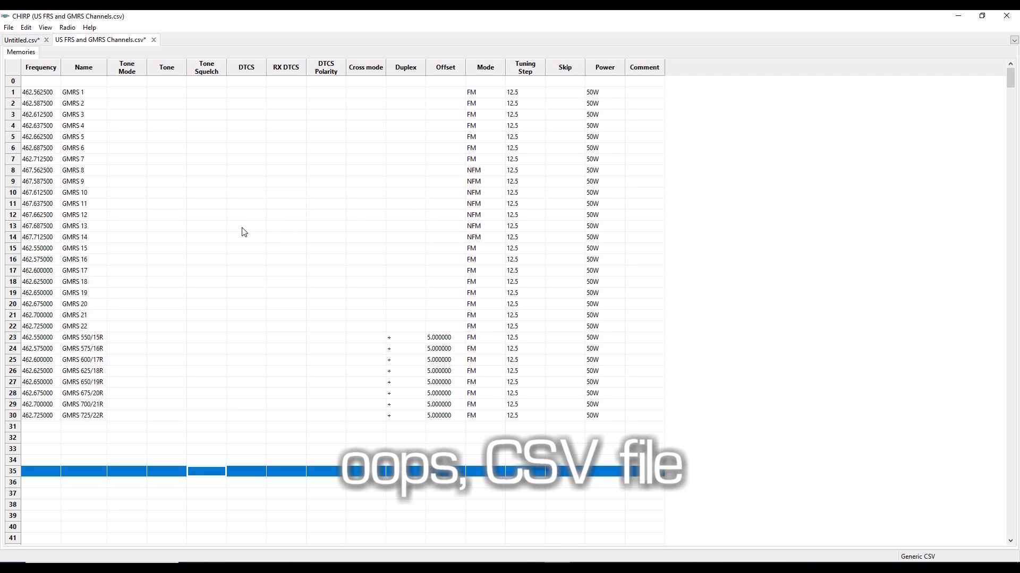
# Export the GMRS channel list to the Desktop as the CSV file US FRS and GMRS Channels.csv.
pyautogui.click(9, 27)
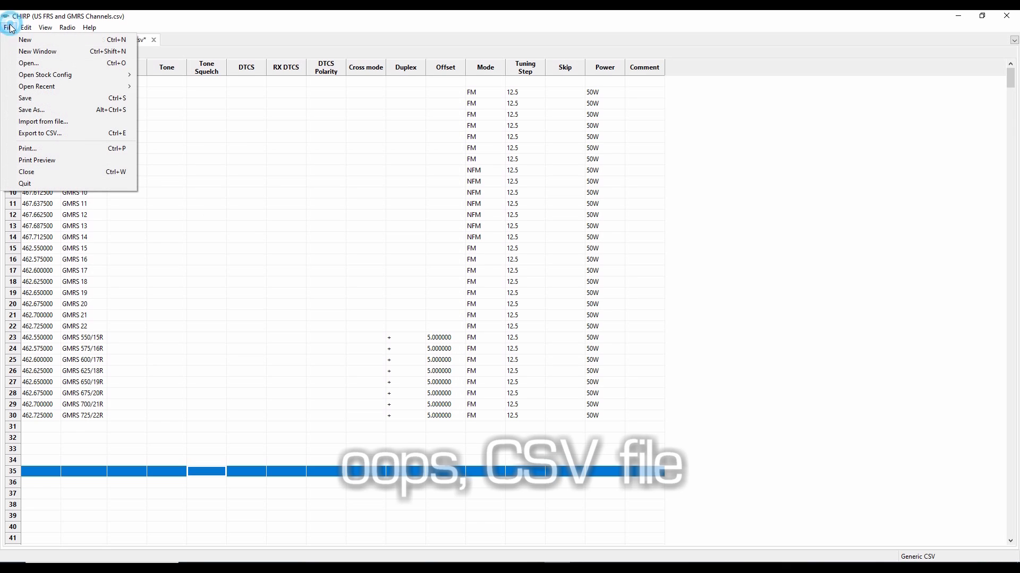
pyautogui.click(64, 133)
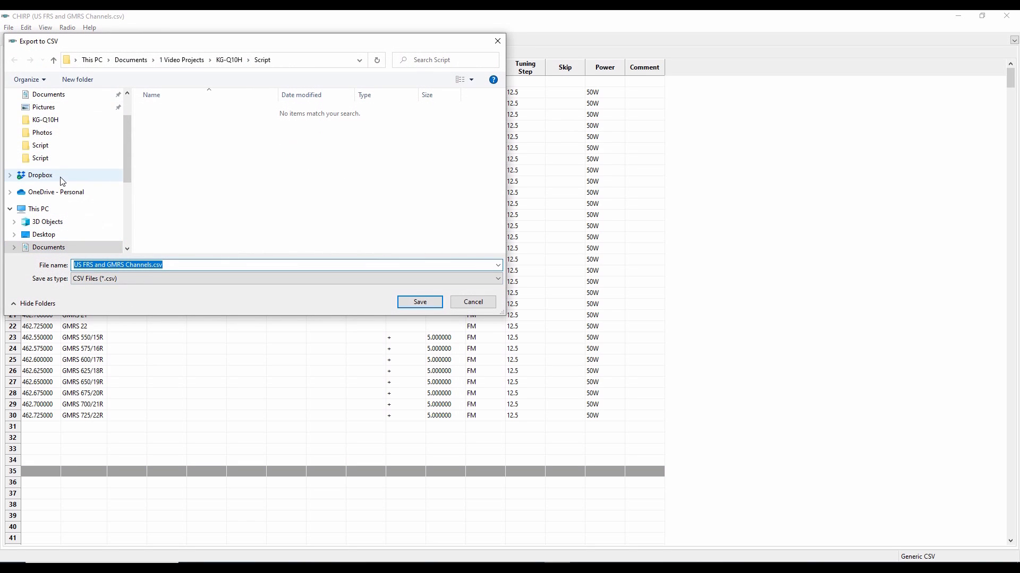
pyautogui.click(44, 234)
pyautogui.click(420, 302)
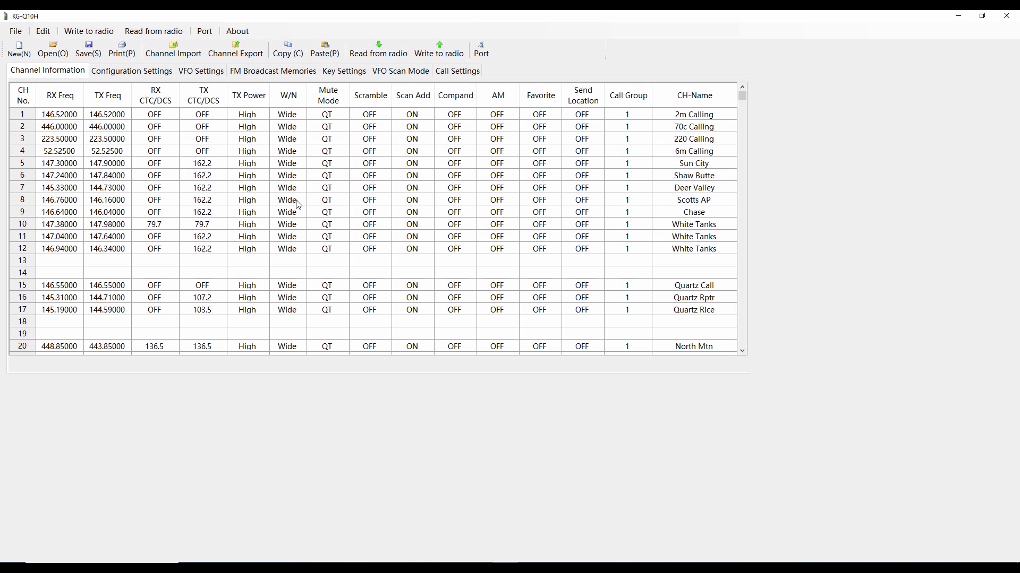
# Switch to the KG-Q10H software, export its channels as the CSV file "20231204Q10 base" in the KG-Q10H folder and close the program.
pyautogui.scroll(-20, 152, 214)
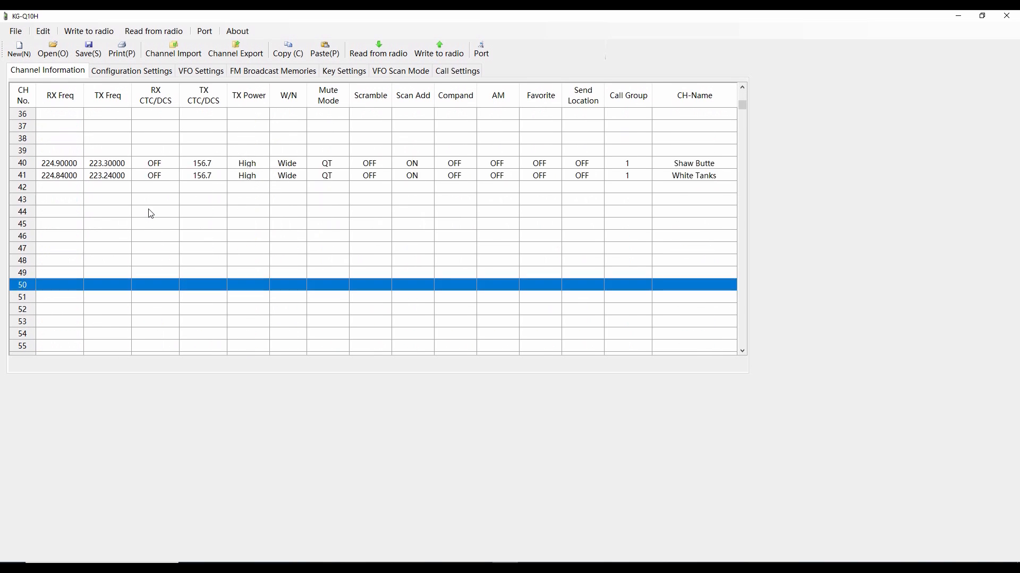
pyautogui.scroll(20, 151, 213)
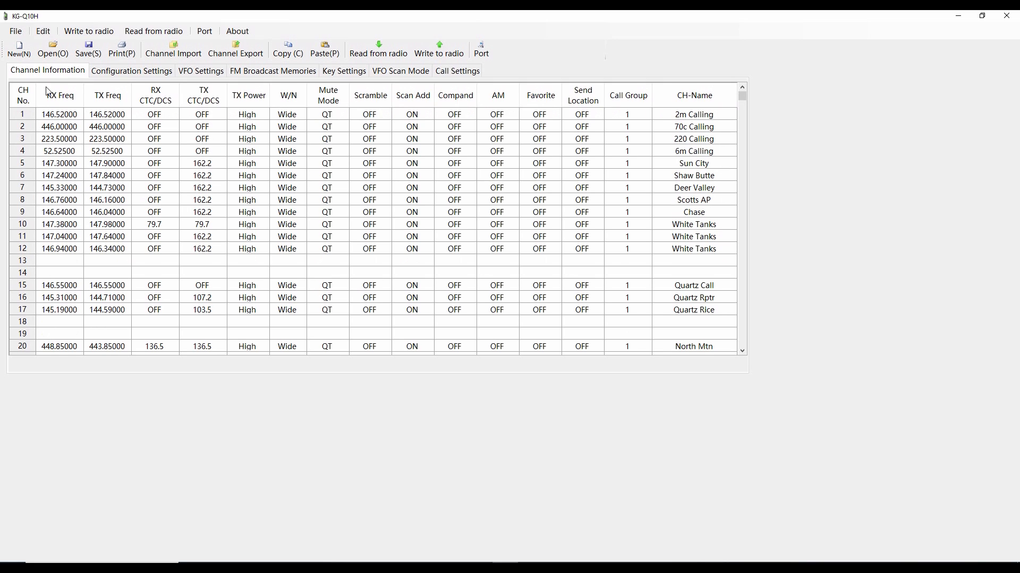
pyautogui.click(18, 33)
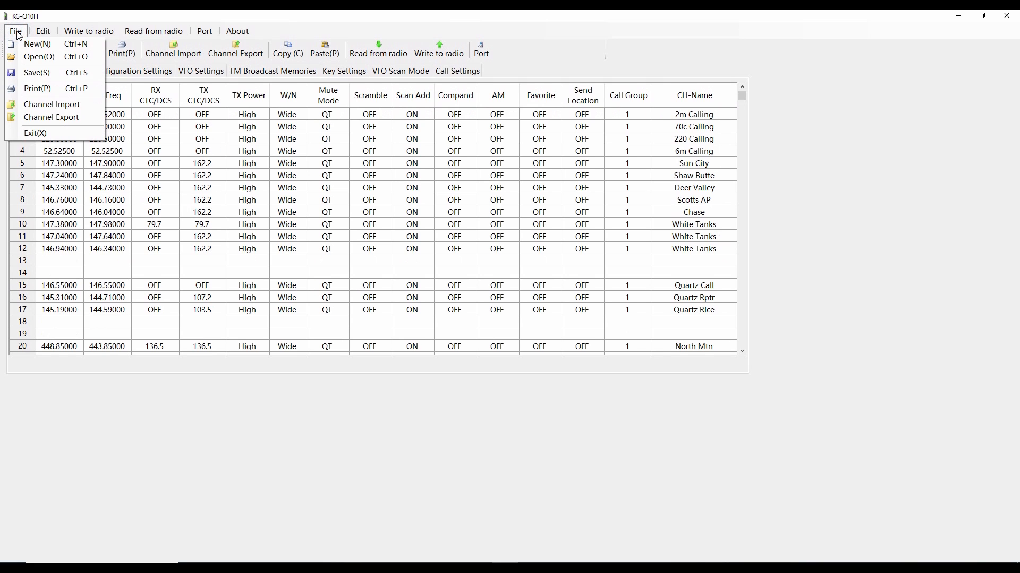
pyautogui.click(63, 117)
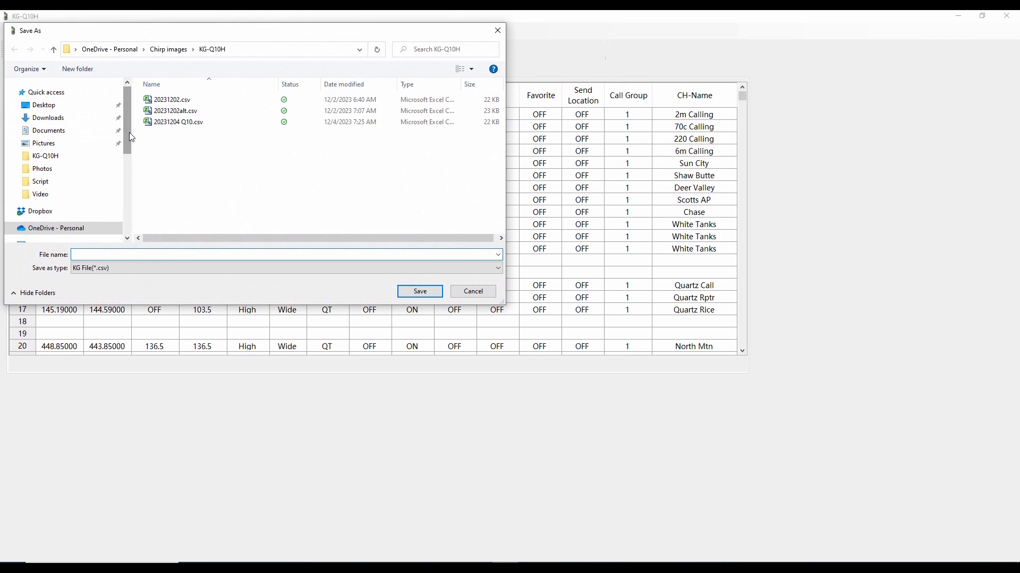
pyautogui.click(78, 255)
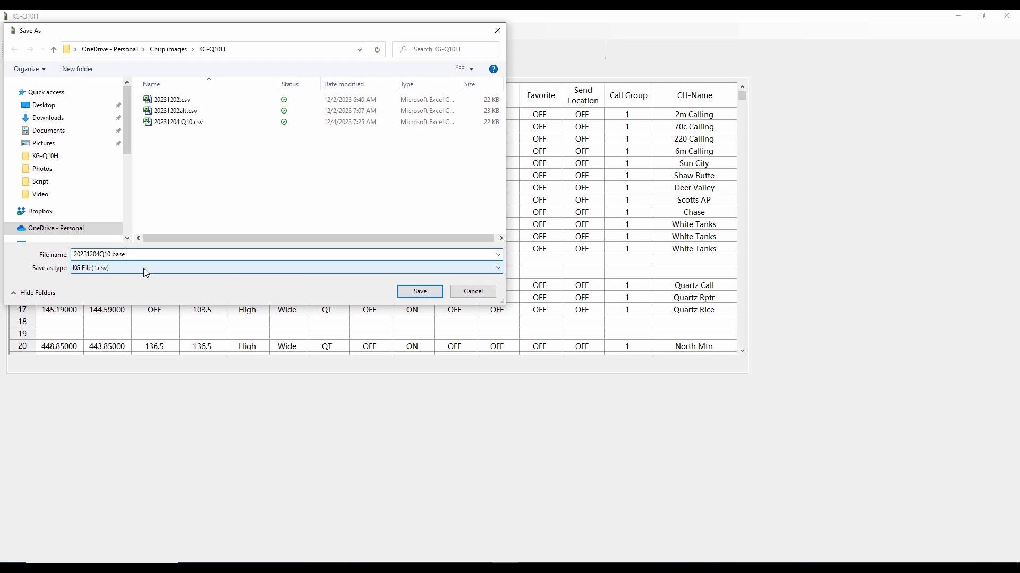
pyautogui.click(427, 293)
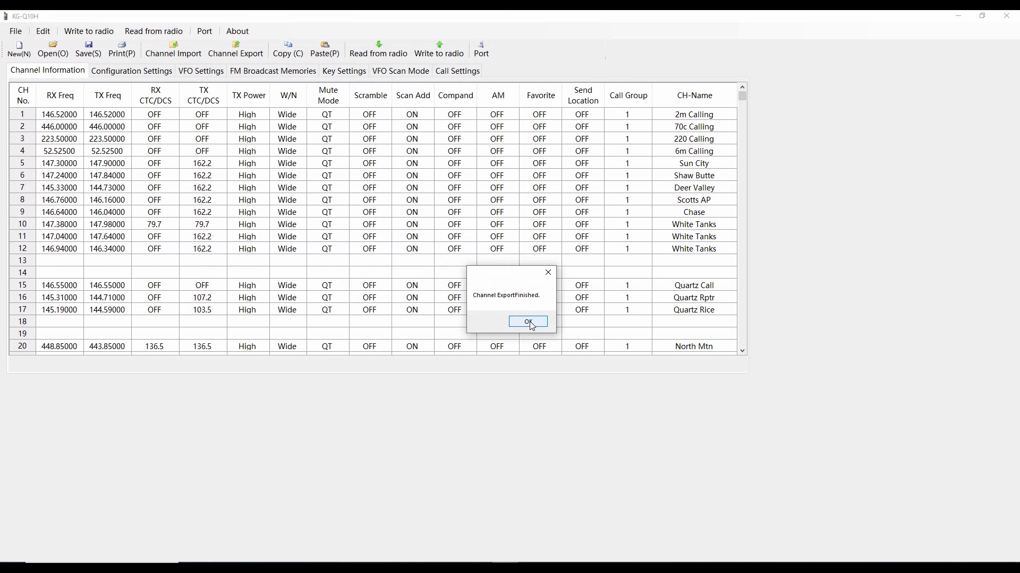
pyautogui.click(528, 322)
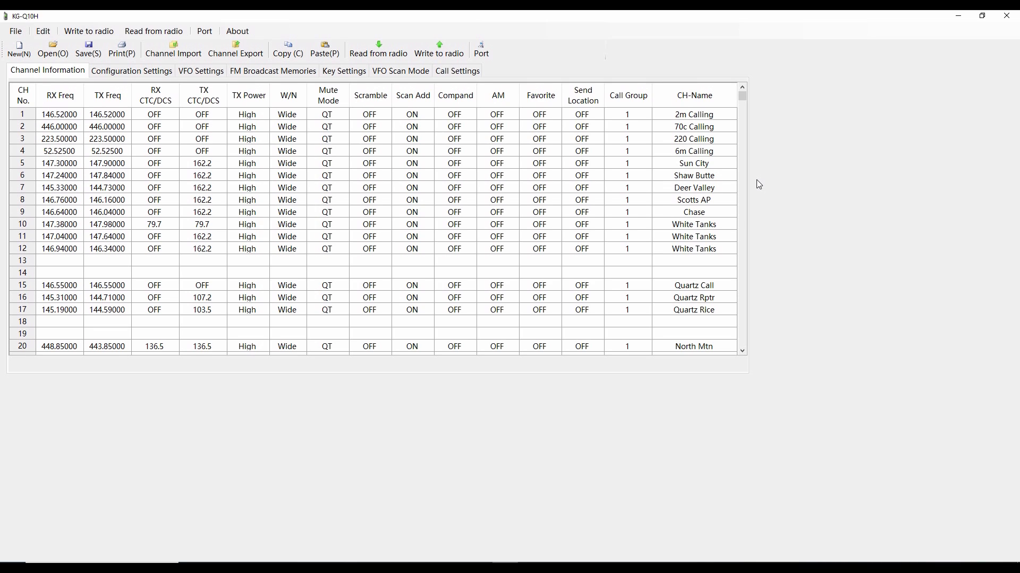
pyautogui.click(1006, 17)
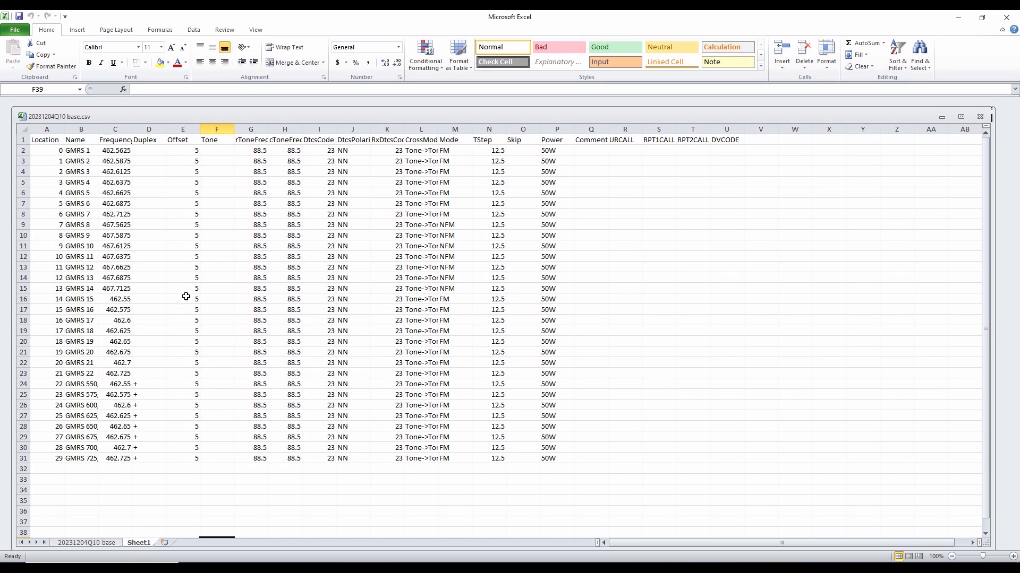
# Switch to Excel and locate the row for channel 50 in the 20231204Q10 base sheet, selecting cell B51.
pyautogui.click(100, 542)
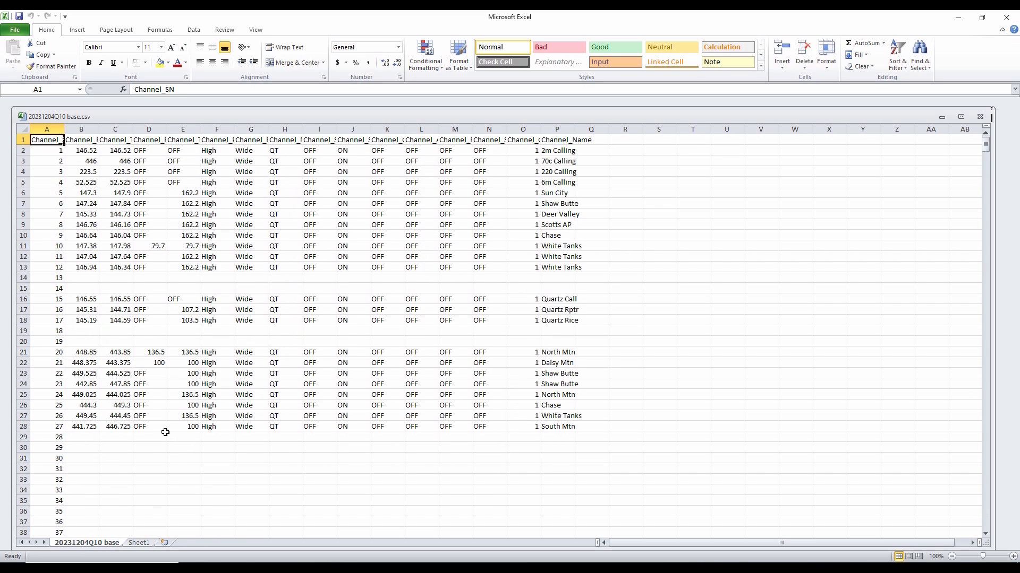
pyautogui.scroll(-12, 165, 432)
pyautogui.click(81, 299)
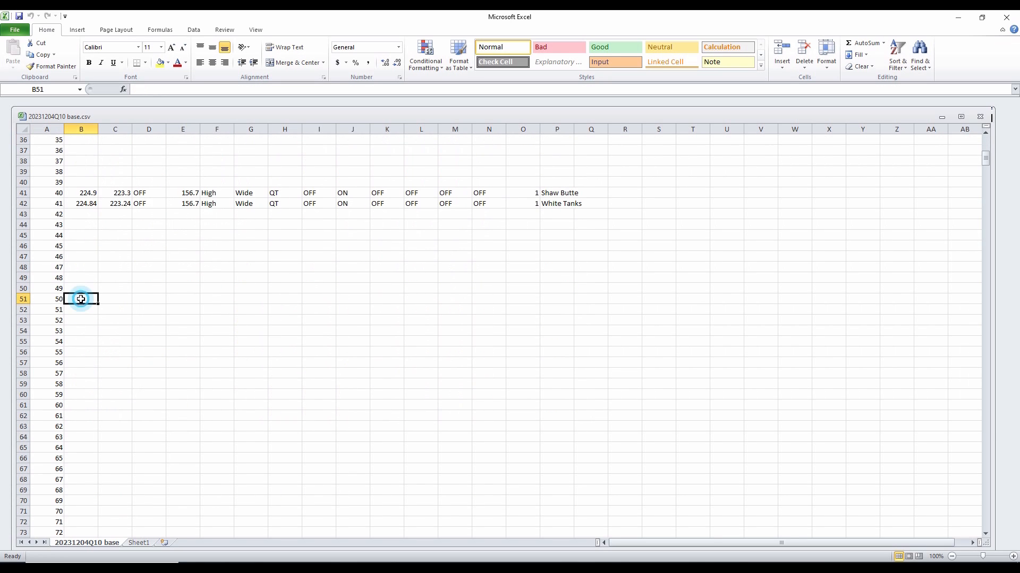
# Copy the GMRS channel names in cells B2 to B31 of Sheet1.
pyautogui.click(141, 544)
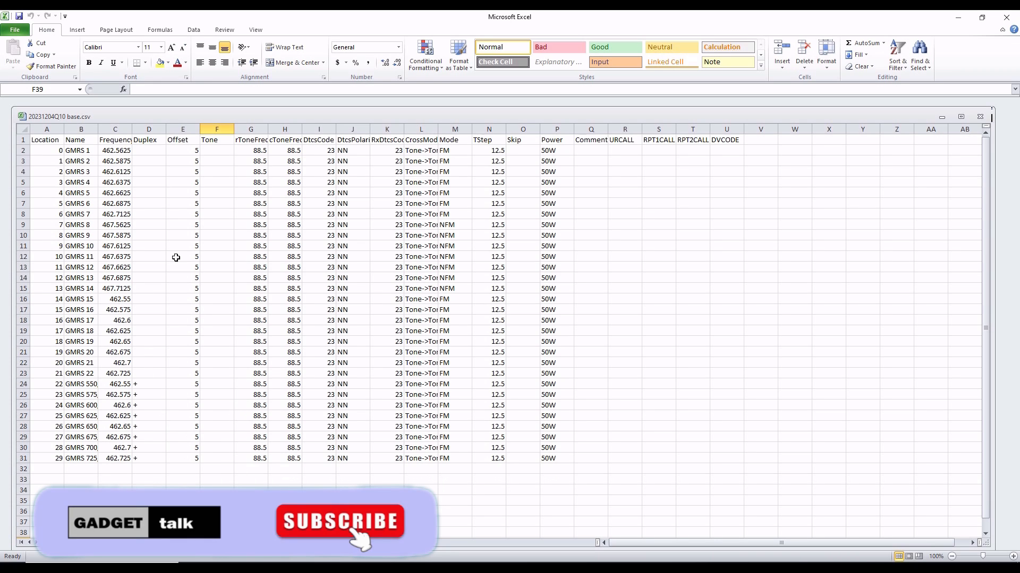
pyautogui.moveTo(72, 151); pyautogui.dragTo(73, 454)
pyautogui.rightClick(74, 454)
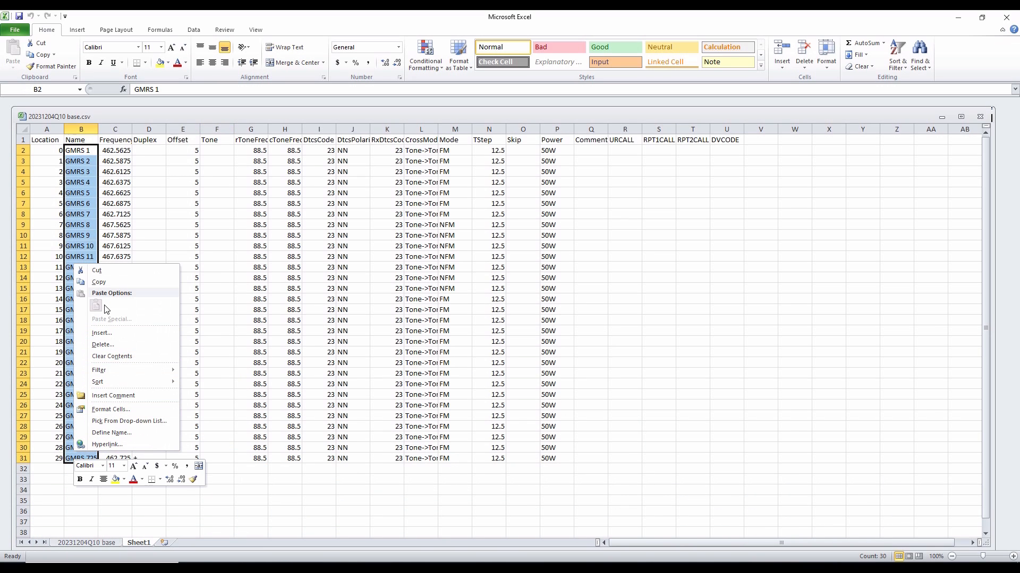
pyautogui.click(99, 282)
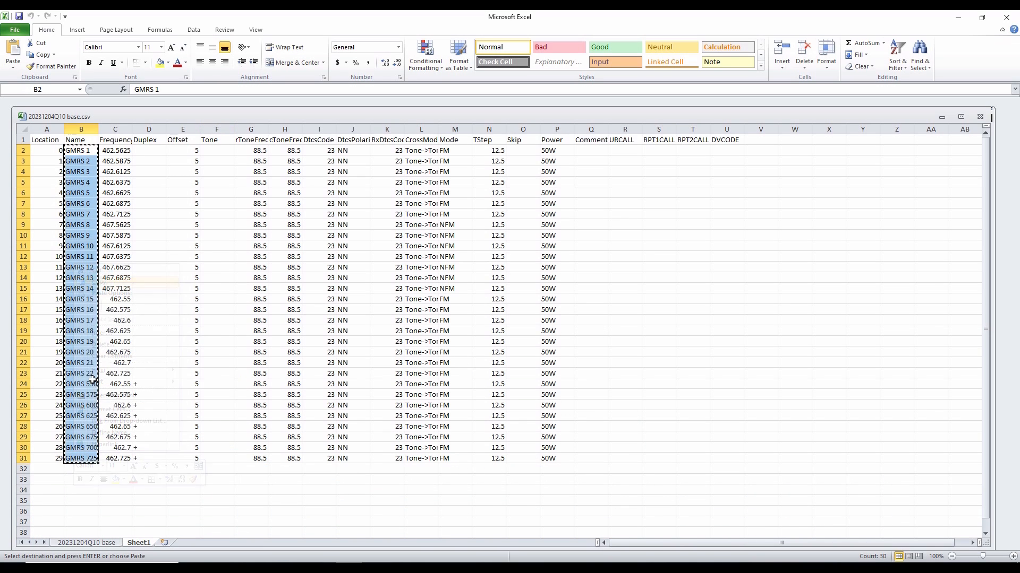
# Paste the copied GMRS names into the Channel_Name column of the 20231204Q10 base sheet, starting at cell P51 in the channel 50 row.
pyautogui.click(107, 544)
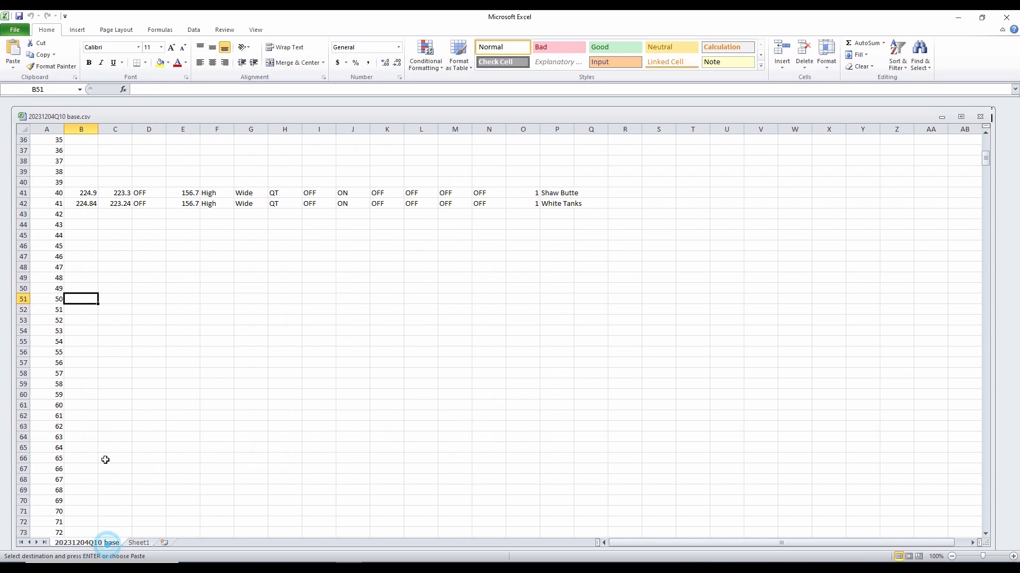
pyautogui.click(75, 300)
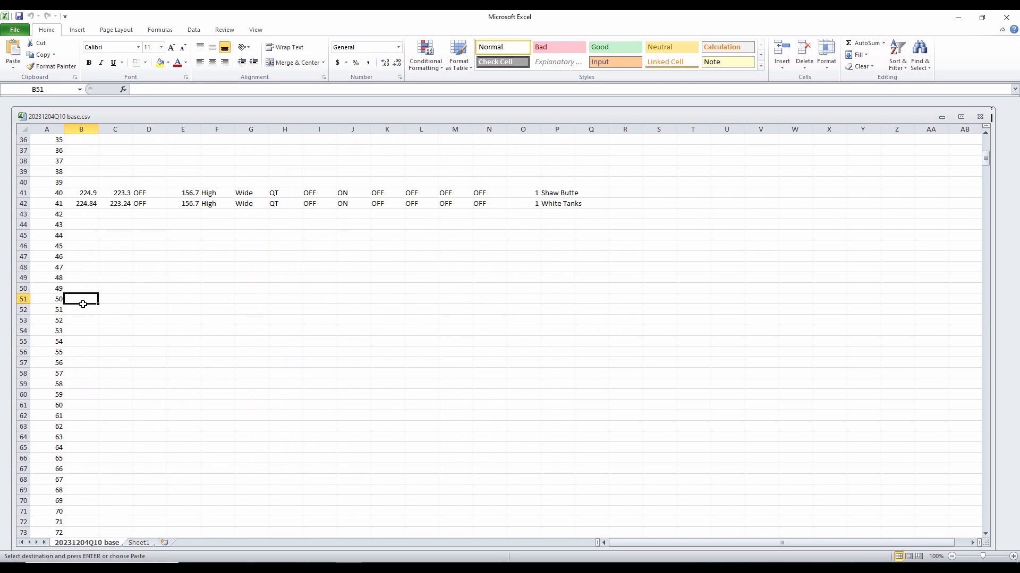
pyautogui.scroll(12, 183, 353)
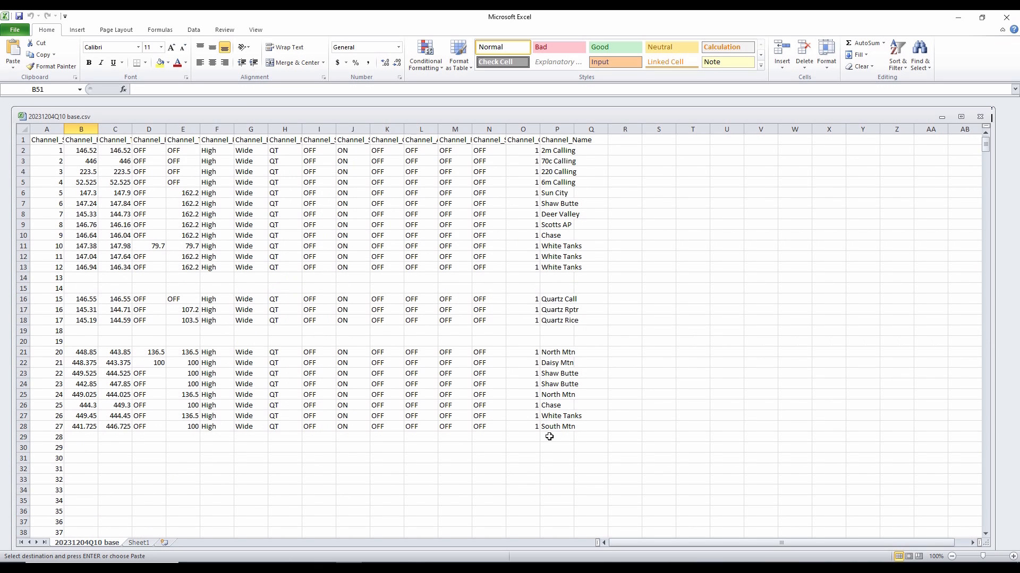
pyautogui.scroll(-12, 549, 437)
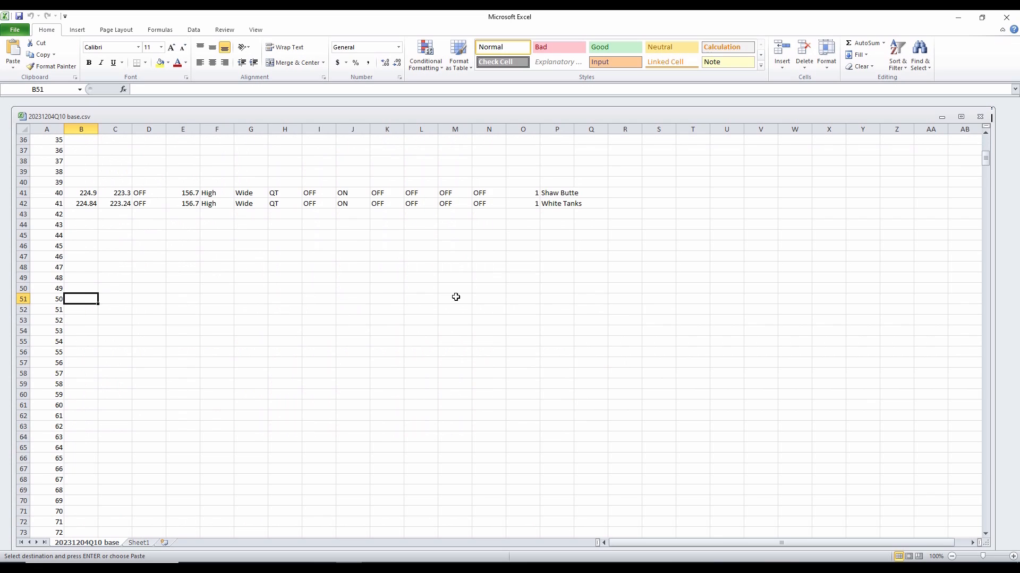
pyautogui.click(536, 298)
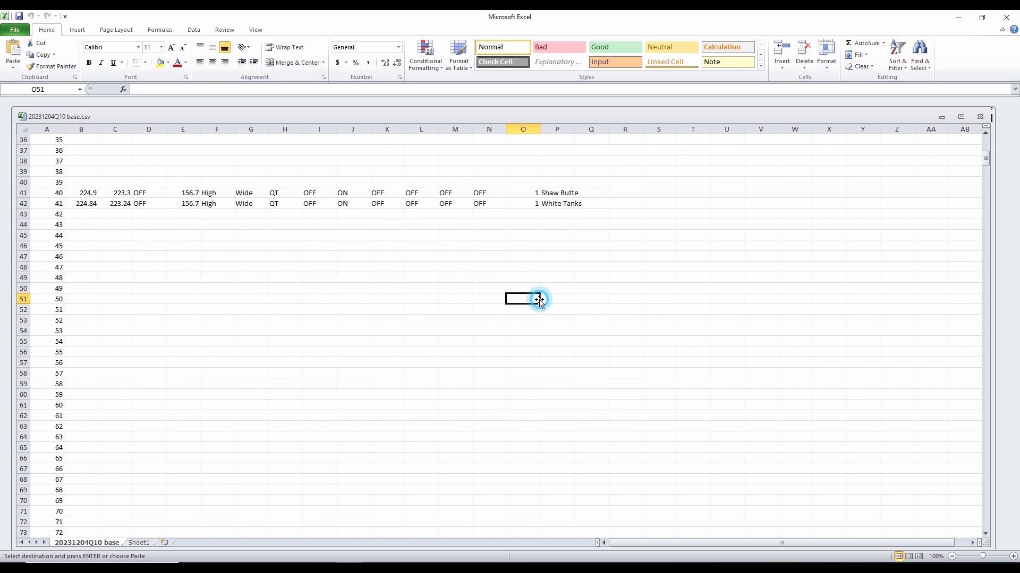
pyautogui.click(554, 298)
pyautogui.rightClick(555, 298)
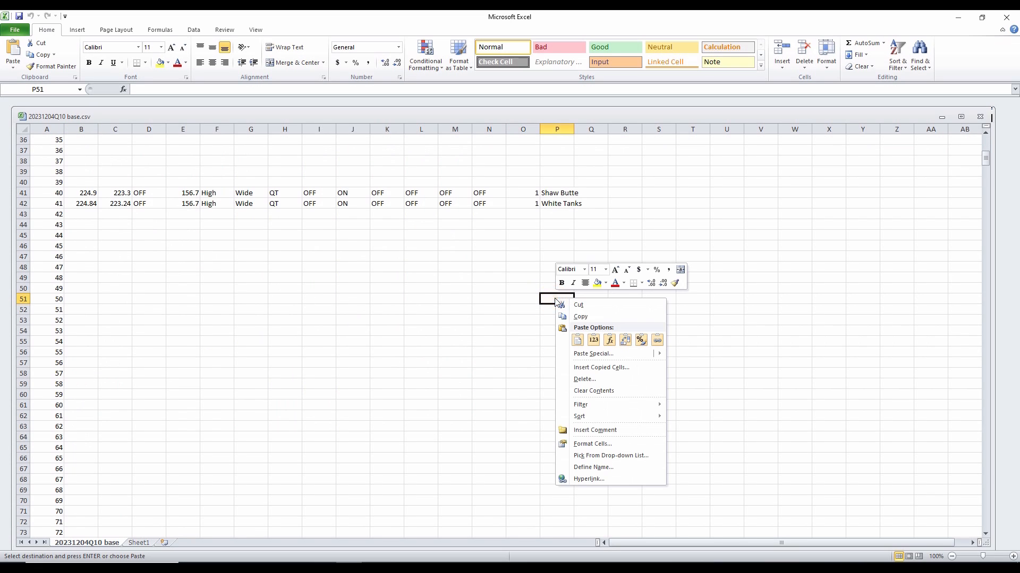
pyautogui.click(575, 337)
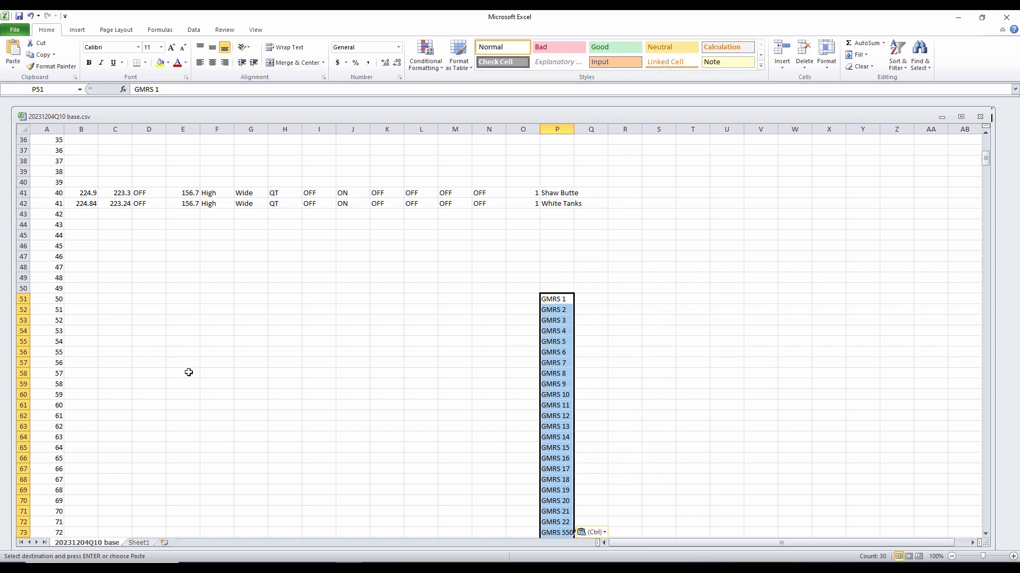
# Copy the GMRS frequencies in cells C2 to C31 of Sheet1.
pyautogui.click(145, 533)
pyautogui.click(139, 543)
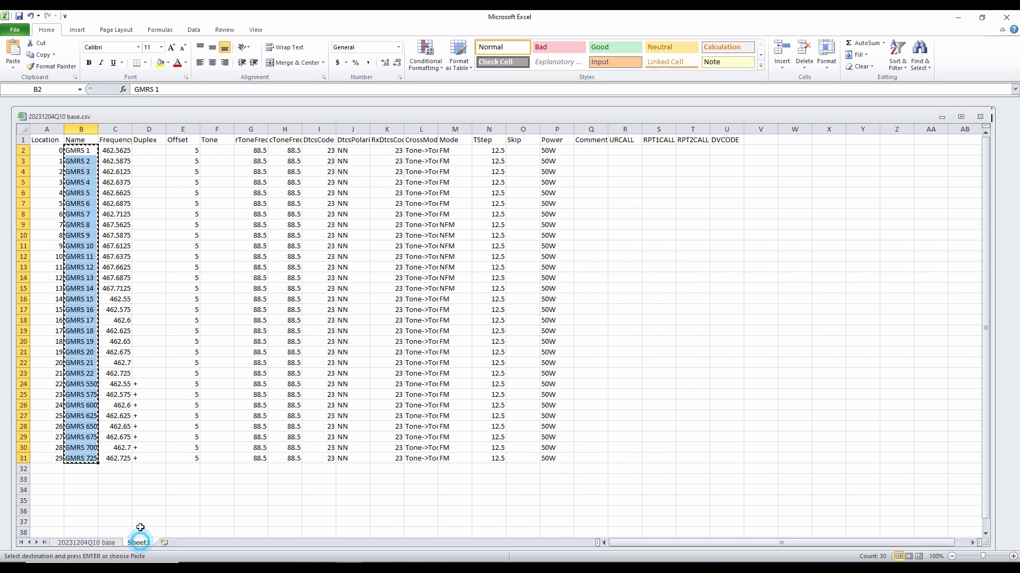
pyautogui.moveTo(117, 150); pyautogui.dragTo(109, 459)
pyautogui.rightClick(109, 351)
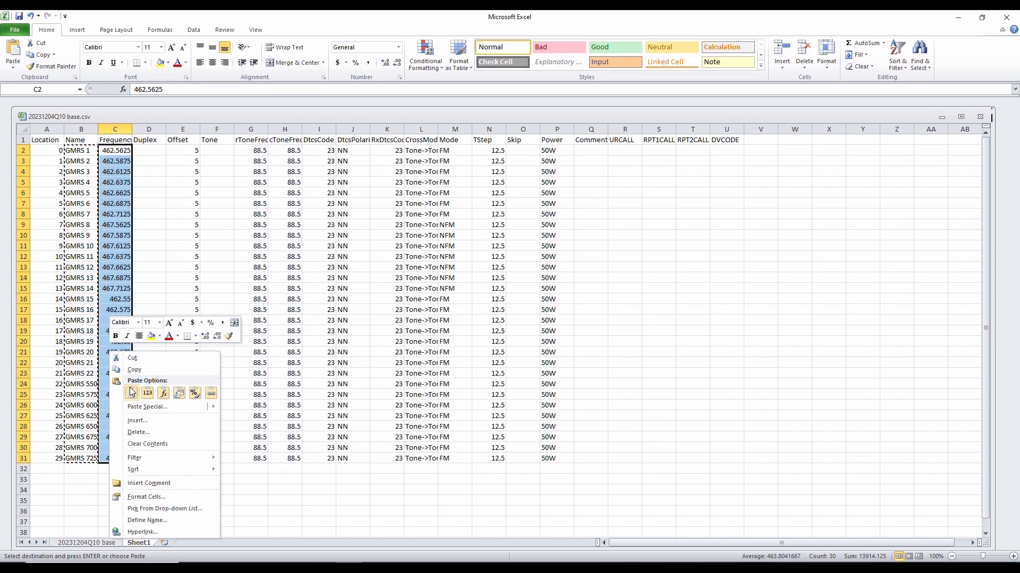
pyautogui.click(133, 370)
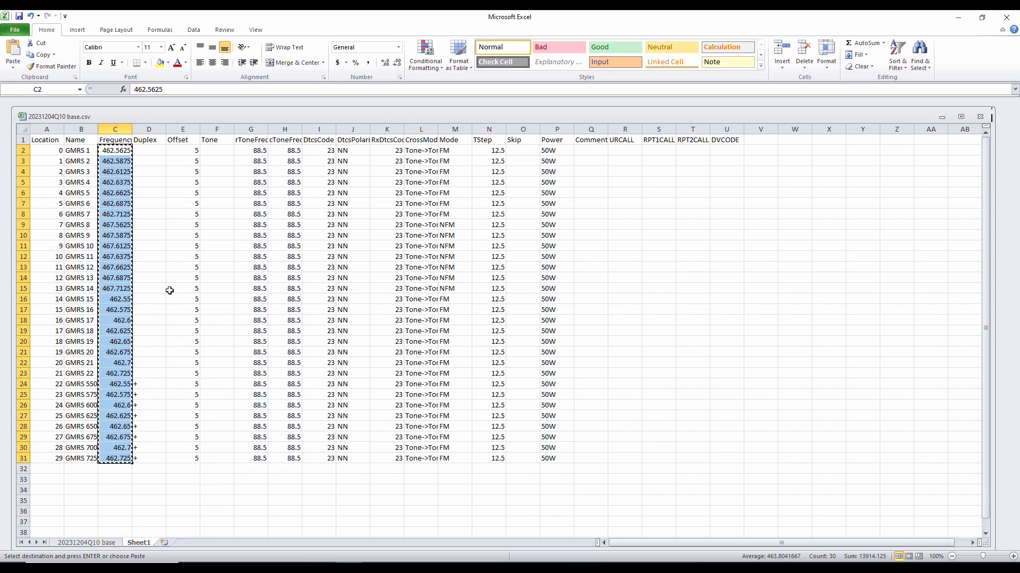
# Paste the copied frequencies into column B of the 20231204Q10 base sheet, starting at cell B51 for channel 50.
pyautogui.click(83, 544)
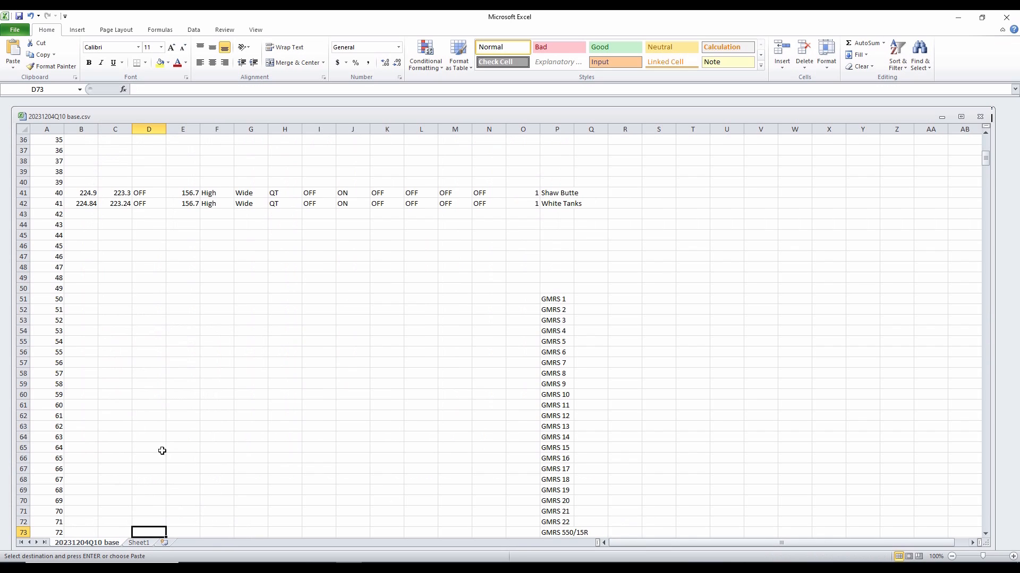
pyautogui.scroll(9, 115, 396)
pyautogui.scroll(3, 116, 396)
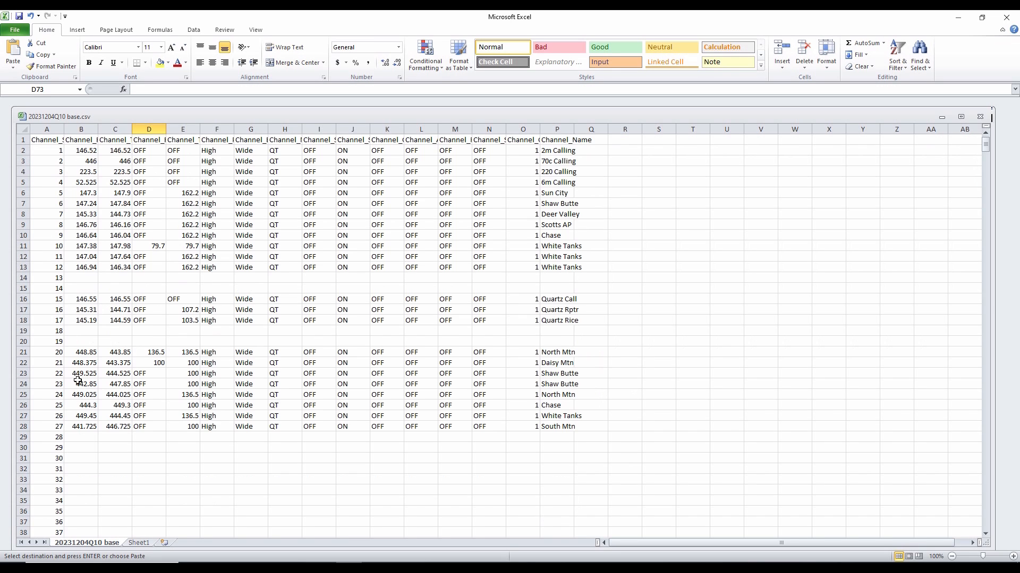
pyautogui.scroll(-12, 78, 381)
pyautogui.scroll(-5, 77, 381)
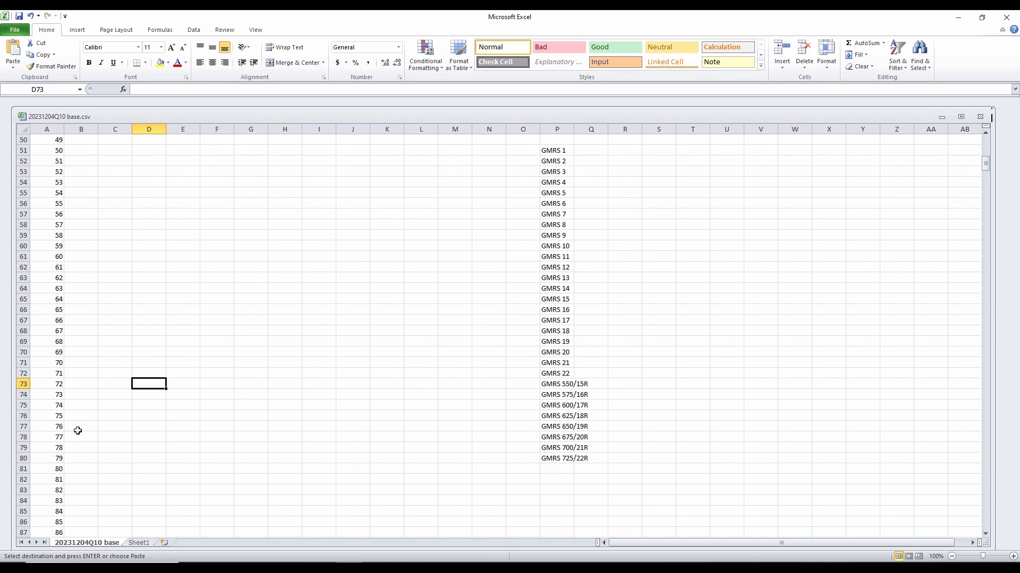
pyautogui.scroll(7, 77, 427)
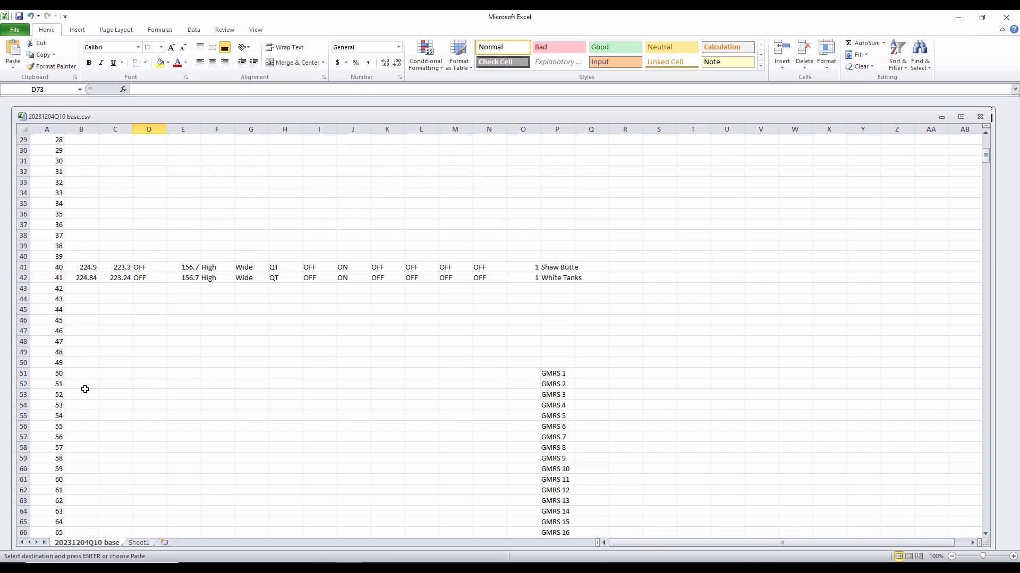
pyautogui.click(81, 373)
pyautogui.rightClick(80, 373)
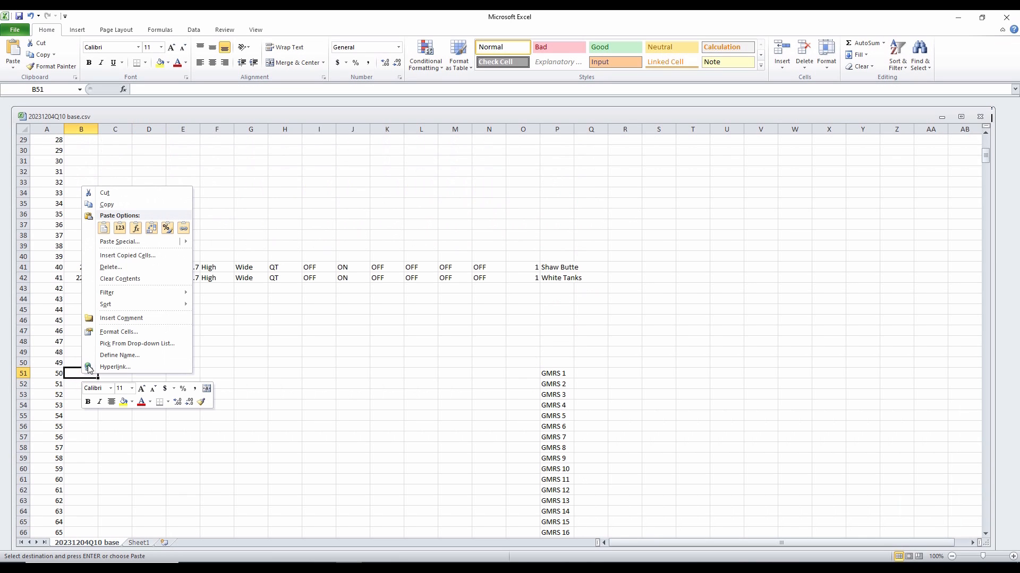
pyautogui.click(100, 230)
pyautogui.scroll(-5, 165, 368)
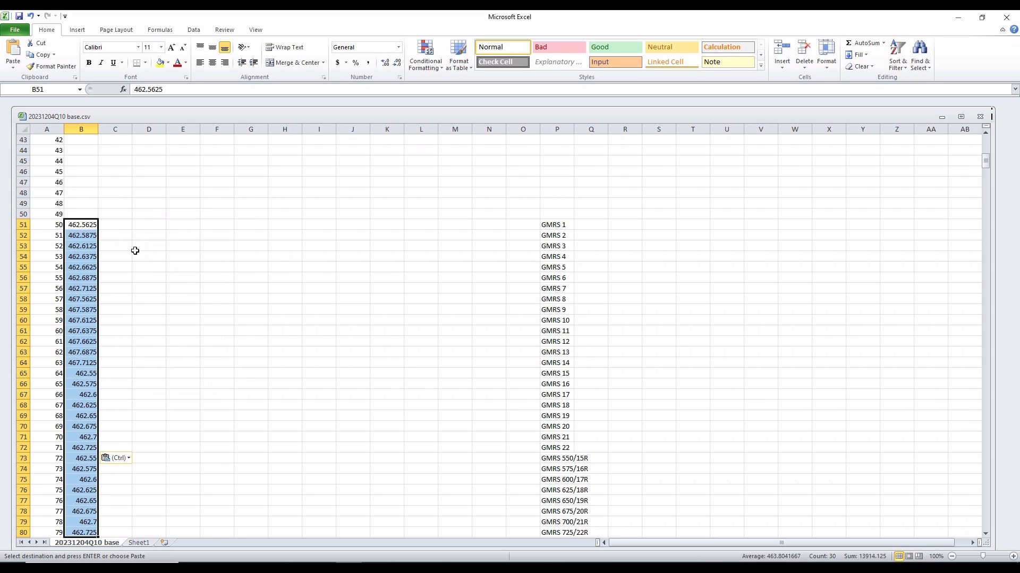
# Paste the same GMRS frequencies into column C as transmit frequencies, starting at cell C51.
pyautogui.click(110, 224)
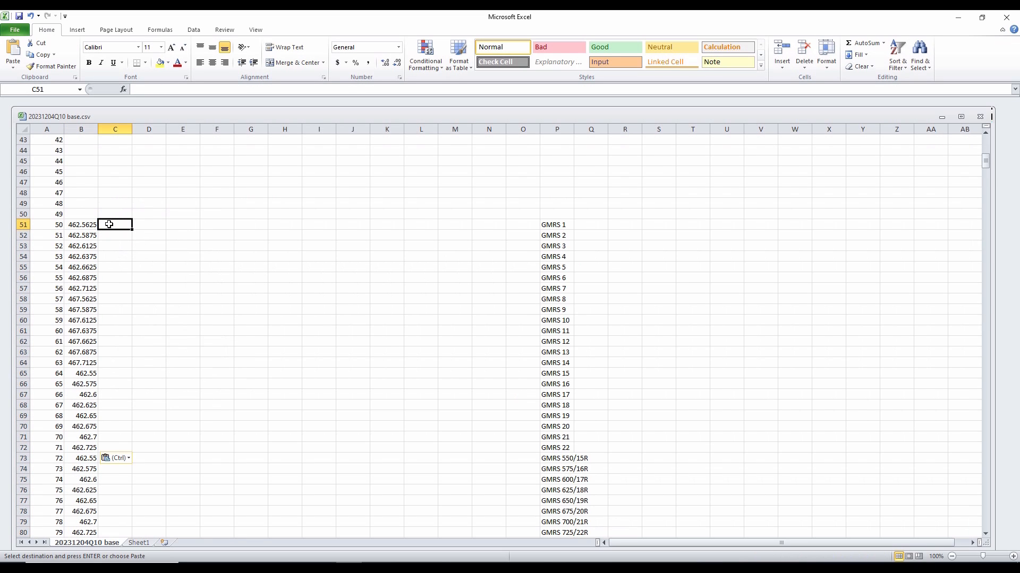
pyautogui.rightClick(109, 224)
pyautogui.click(133, 266)
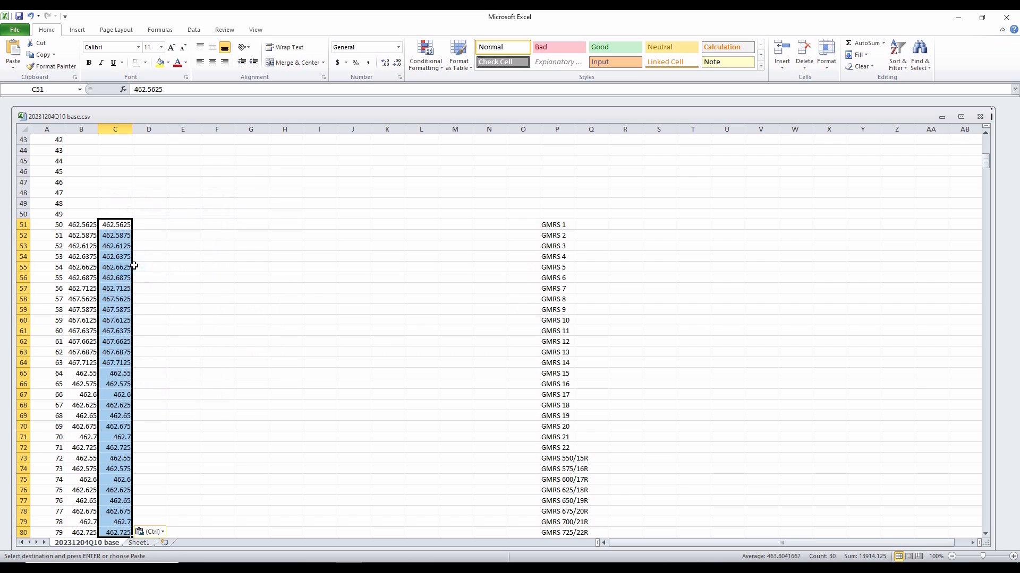
pyautogui.click(209, 322)
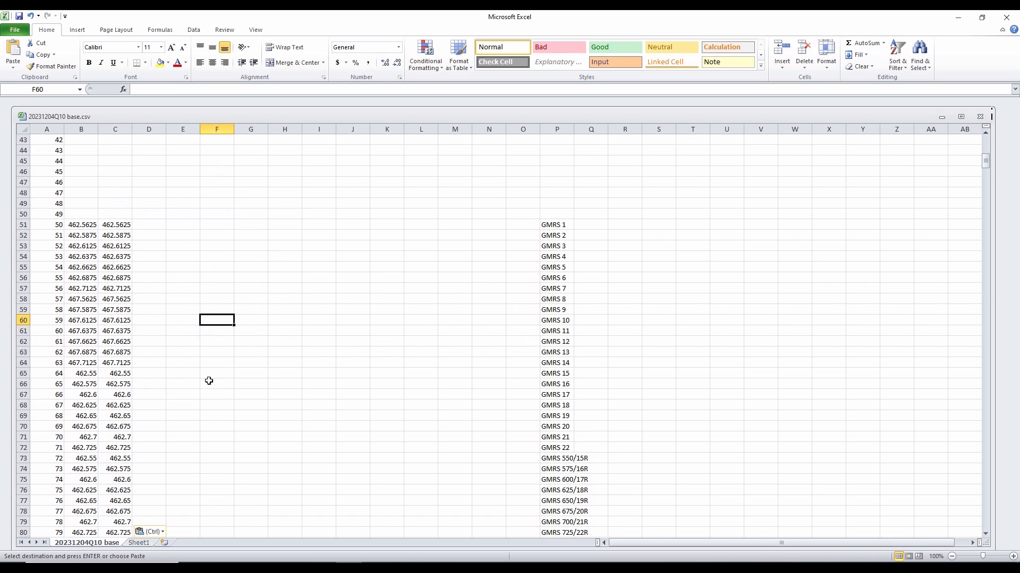
# Change the repeater channels' transmit frequencies in C73 to C80 to their 467 MHz values, from 467.55 to 467.725.
pyautogui.scroll(-7, 209, 380)
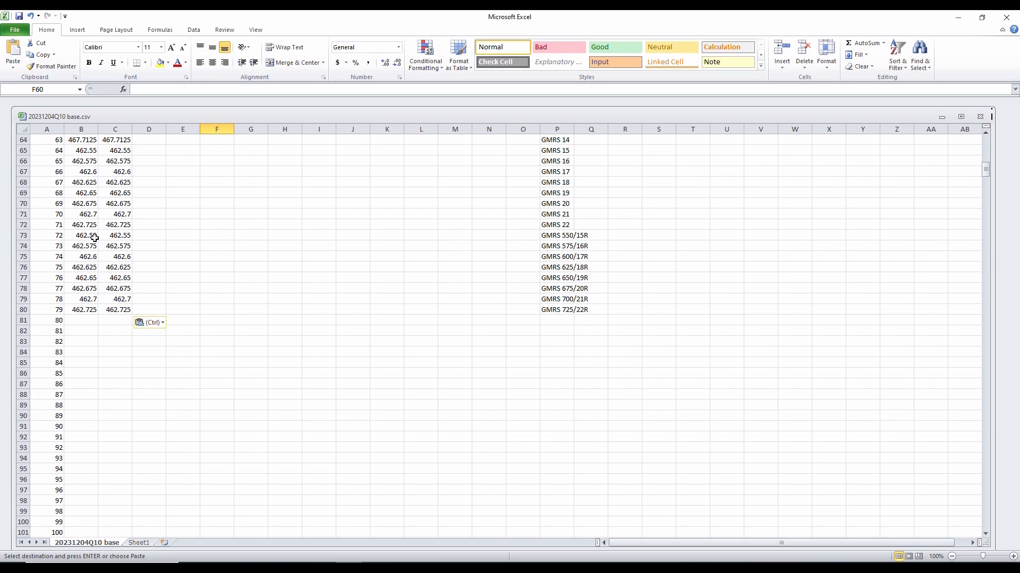
pyautogui.click(120, 234)
pyautogui.doubleClick(121, 235)
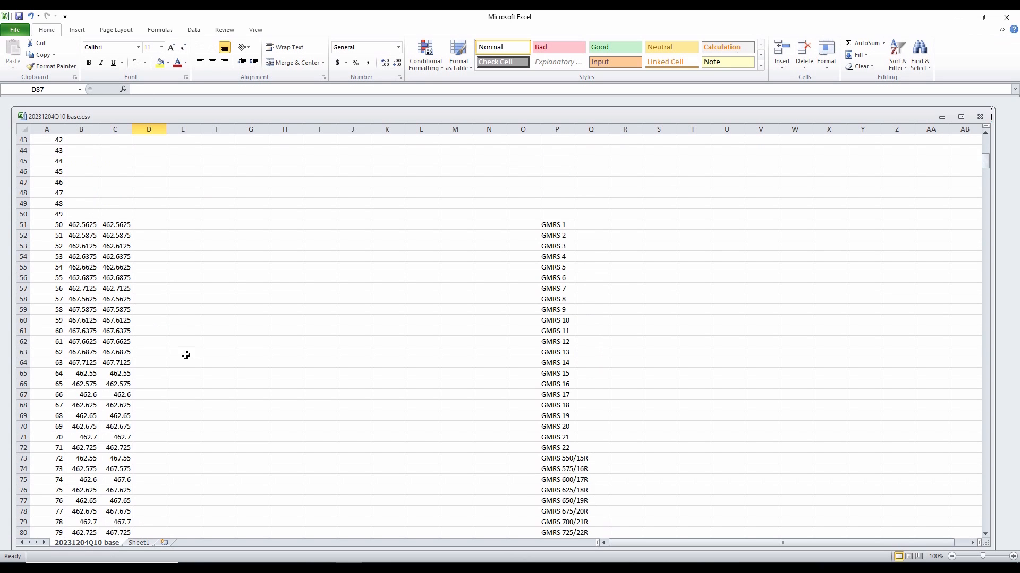
pyautogui.scroll(-2, 185, 354)
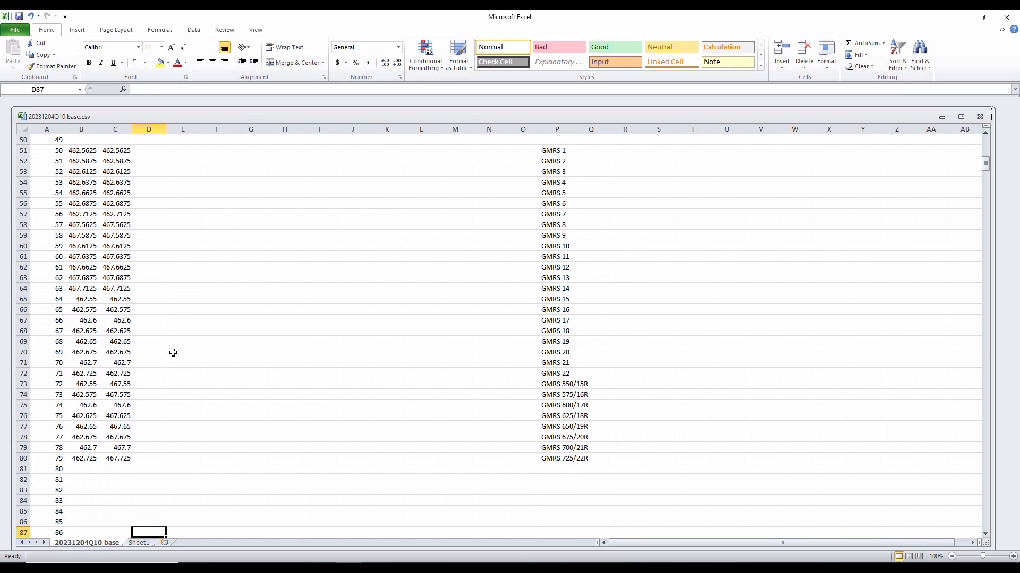
# Copy the OFF tone settings of channel 1 in cells D2 and E2.
pyautogui.scroll(5, 173, 353)
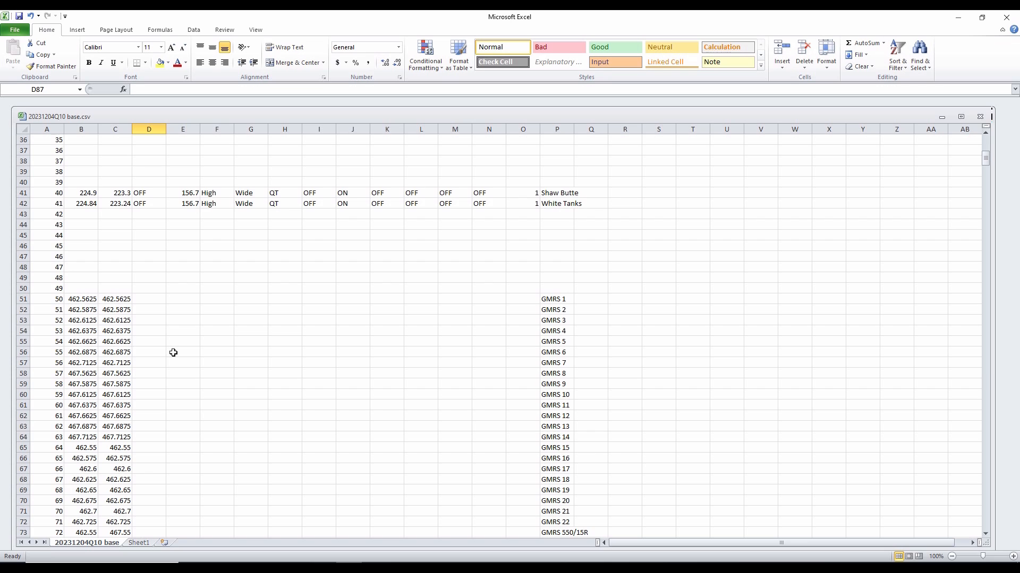
pyautogui.scroll(12, 173, 353)
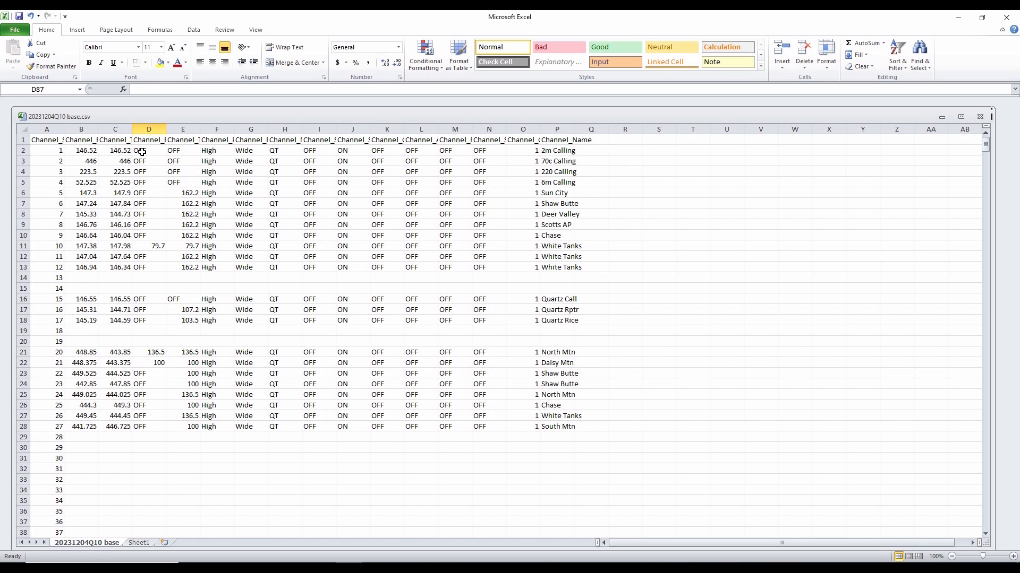
pyautogui.scroll(-9, 147, 199)
pyautogui.moveTo(142, 151); pyautogui.dragTo(178, 152)
pyautogui.rightClick(178, 152)
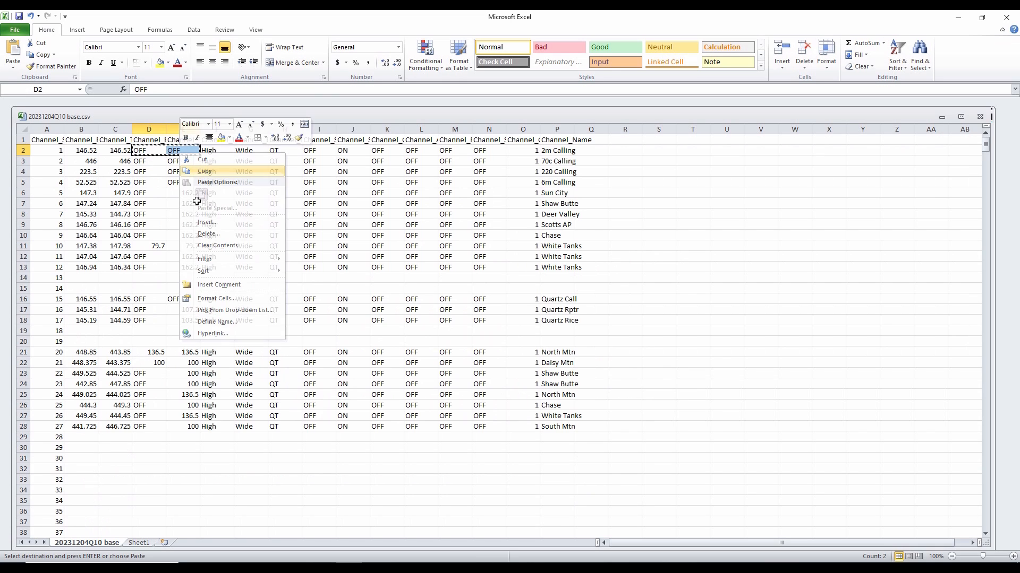
pyautogui.click(205, 171)
# Paste the OFF tone settings into D51 and E51 and fill them down through the last GMRS channel in row 80.
pyautogui.scroll(-11, 173, 345)
pyautogui.moveTo(143, 299); pyautogui.dragTo(172, 299)
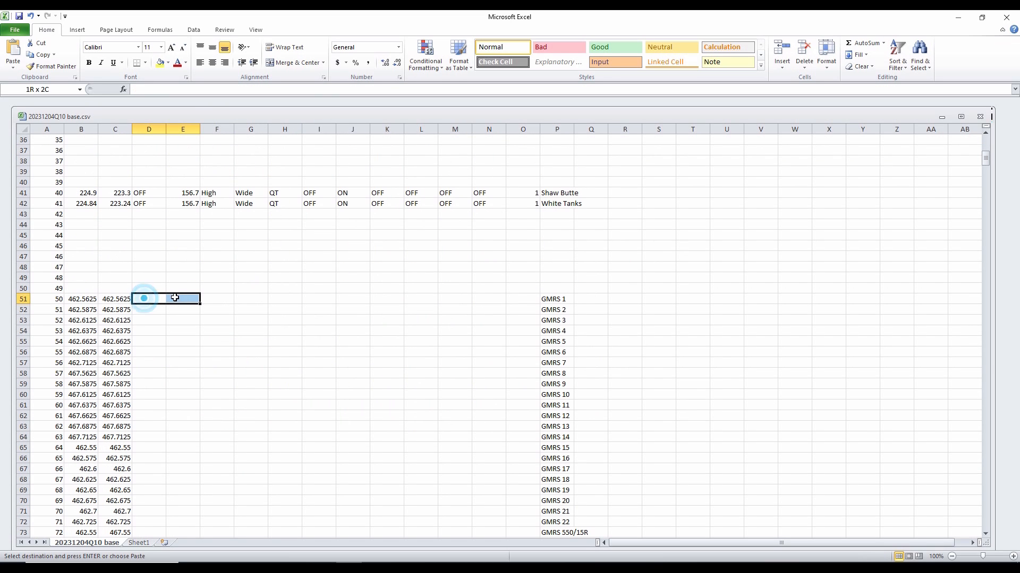
pyautogui.rightClick(177, 298)
pyautogui.click(203, 340)
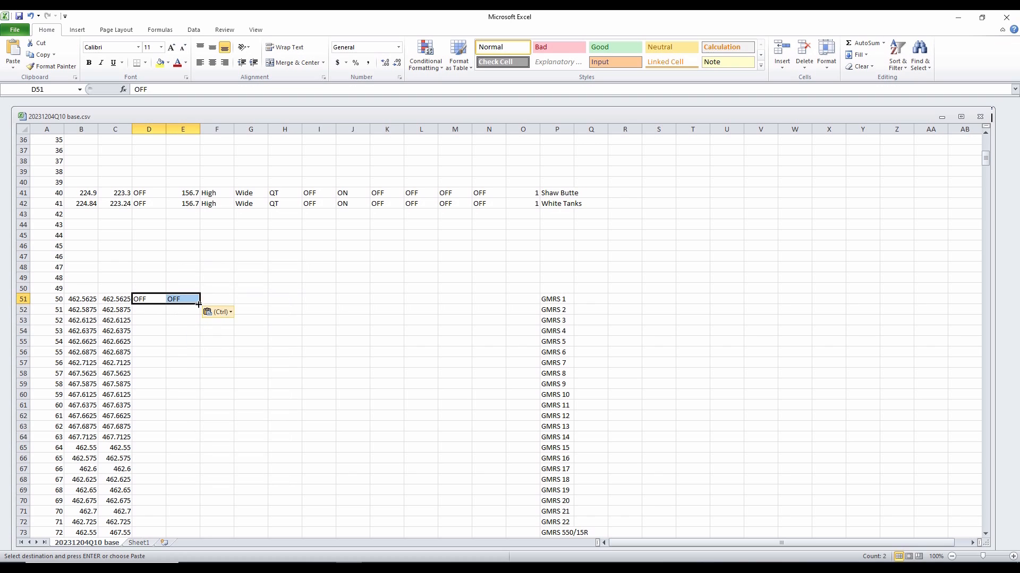
pyautogui.moveTo(200, 305); pyautogui.dragTo(207, 508)
# Copy the High power and Wide bandwidth settings of channel 1 in cells F2 and G2.
pyautogui.scroll(15, 265, 395)
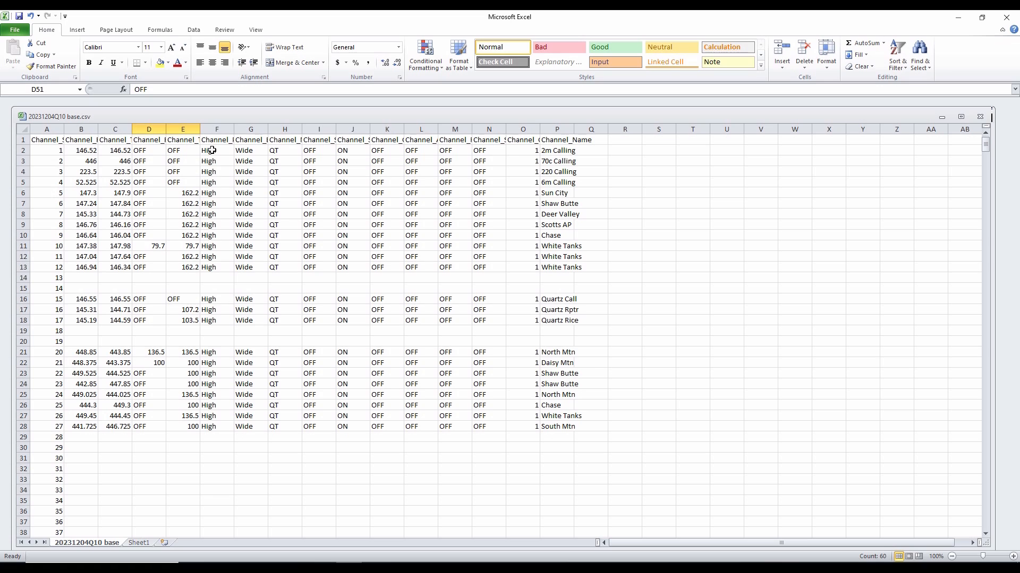
pyautogui.moveTo(211, 150); pyautogui.dragTo(242, 152)
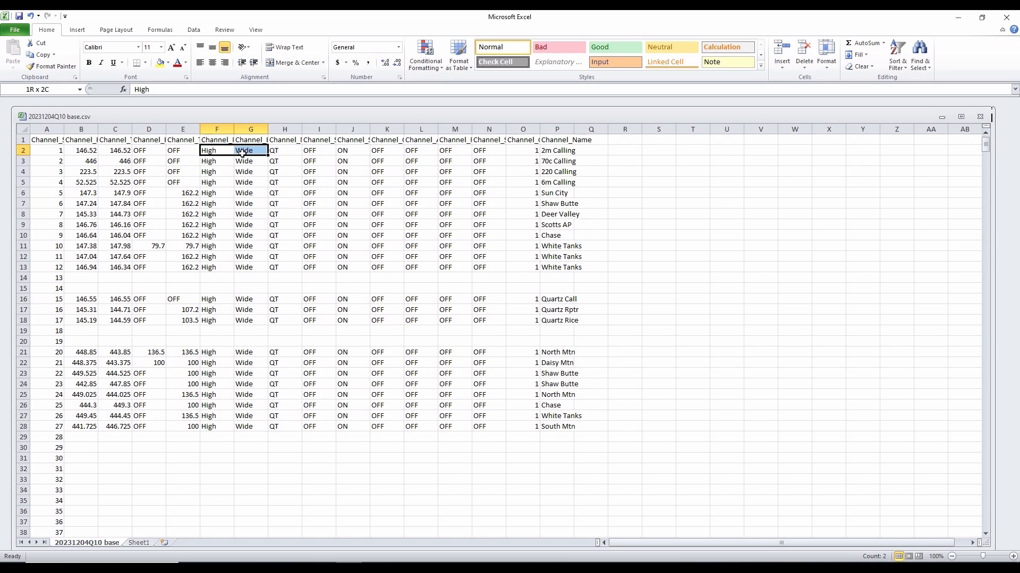
pyautogui.rightClick(243, 152)
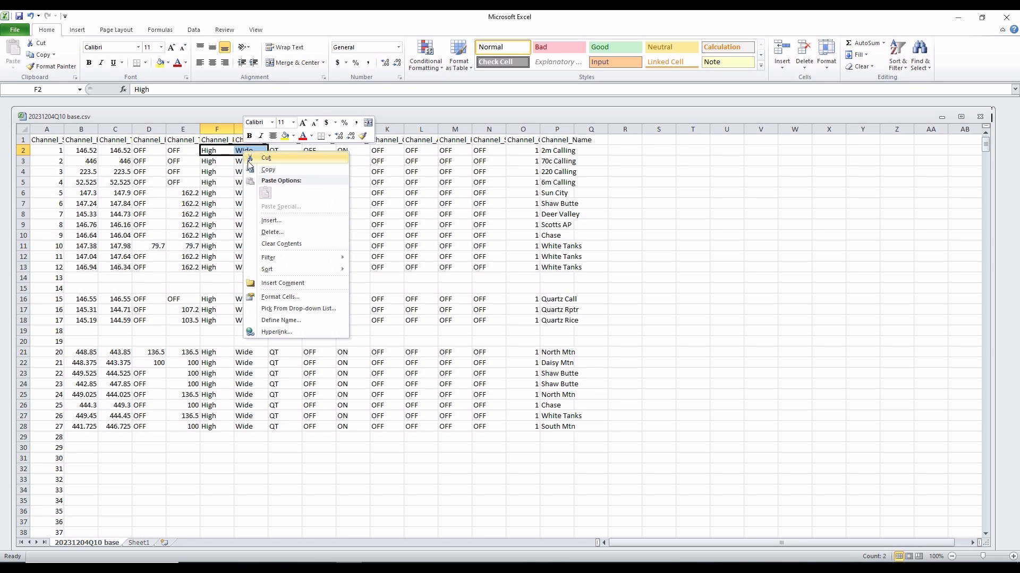
pyautogui.click(269, 170)
# Paste the power and bandwidth settings into F51 and G51 and fill them down through the last GMRS channel in row 80.
pyautogui.scroll(-12, 239, 291)
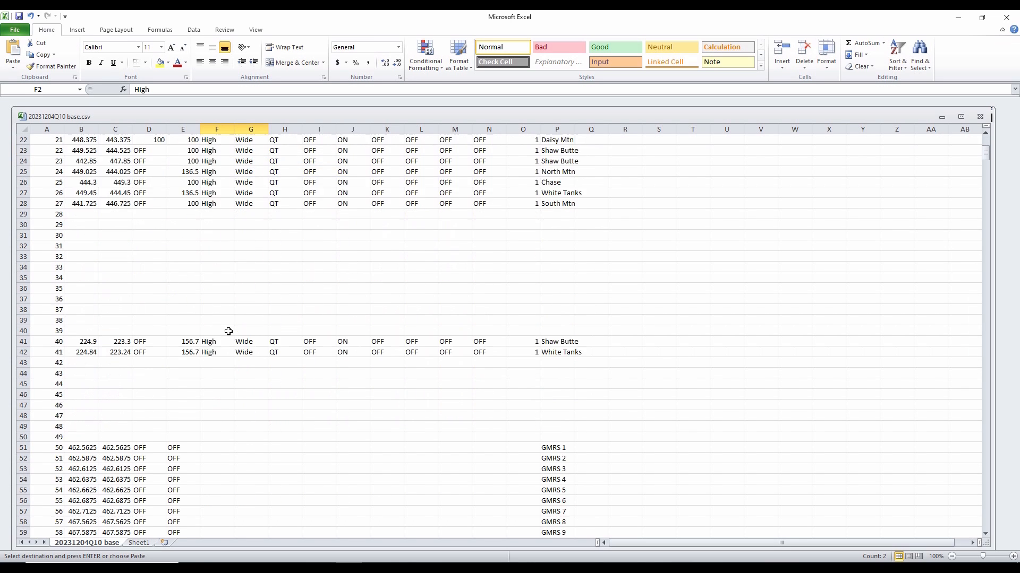
pyautogui.moveTo(207, 302); pyautogui.dragTo(247, 300)
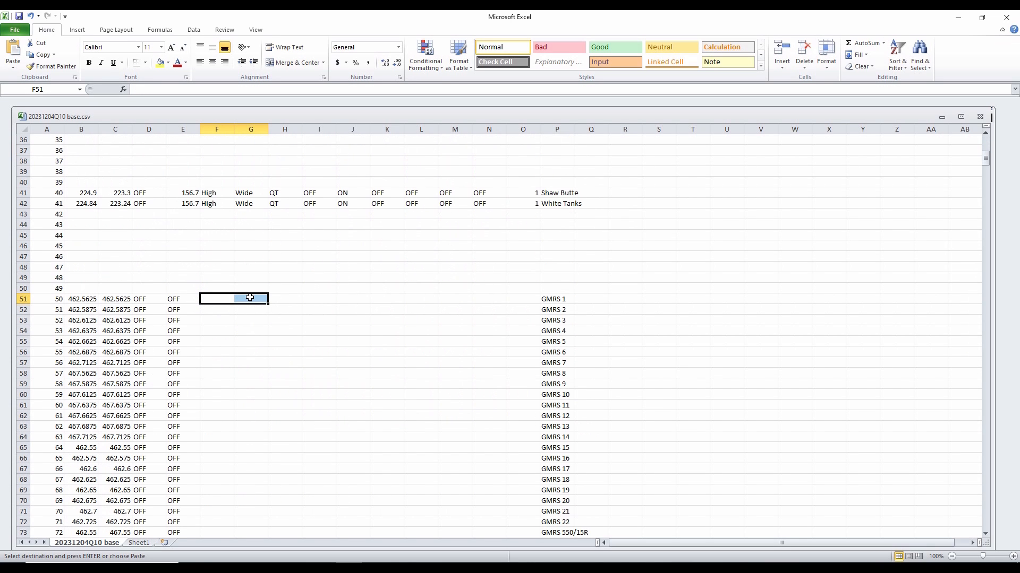
pyautogui.rightClick(249, 299)
pyautogui.click(273, 340)
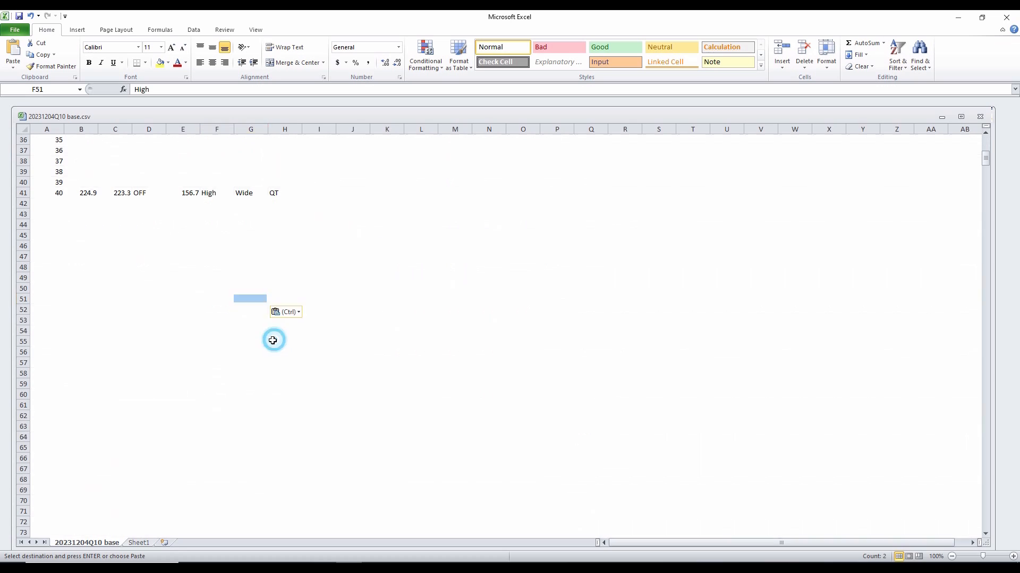
pyautogui.moveTo(268, 305); pyautogui.dragTo(271, 440)
pyautogui.click(353, 394)
# Change the bandwidth of GMRS 7 in cell G57 to Narrow.
pyautogui.scroll(2, 246, 234)
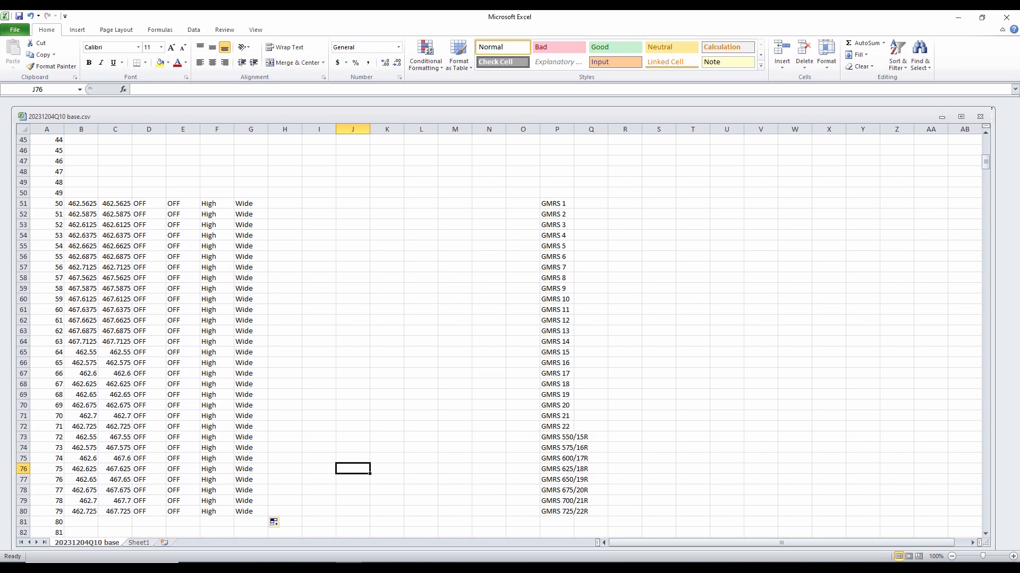
pyautogui.doubleClick(245, 267)
pyautogui.doubleClick(245, 267)
pyautogui.doubleClick(245, 267)
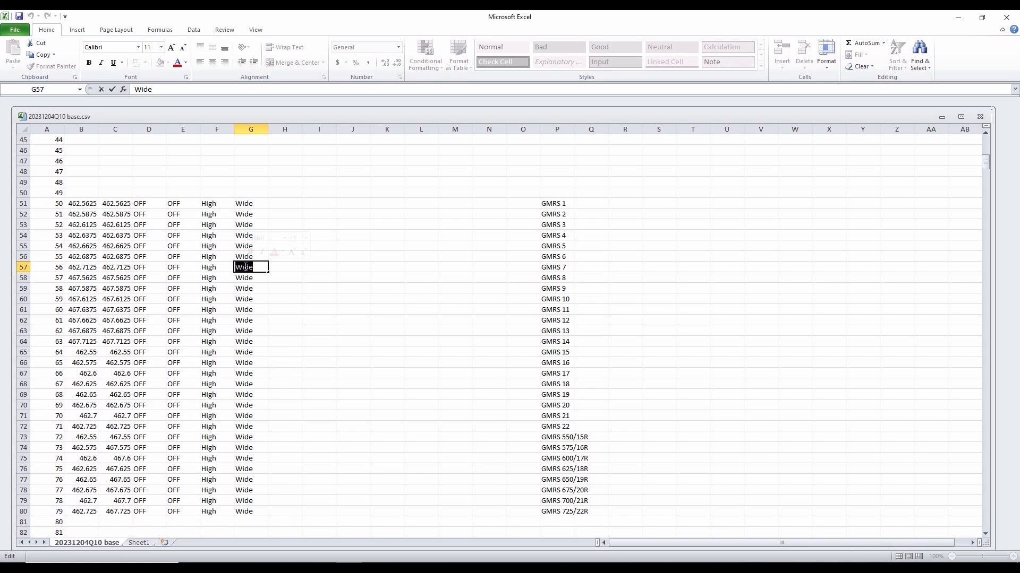
pyautogui.write('Narrow')
pyautogui.click(272, 330)
# Fill the Narrow bandwidth from G57 down through GMRS 14 in cell G64.
pyautogui.click(257, 268)
pyautogui.moveTo(268, 272); pyautogui.dragTo(256, 358)
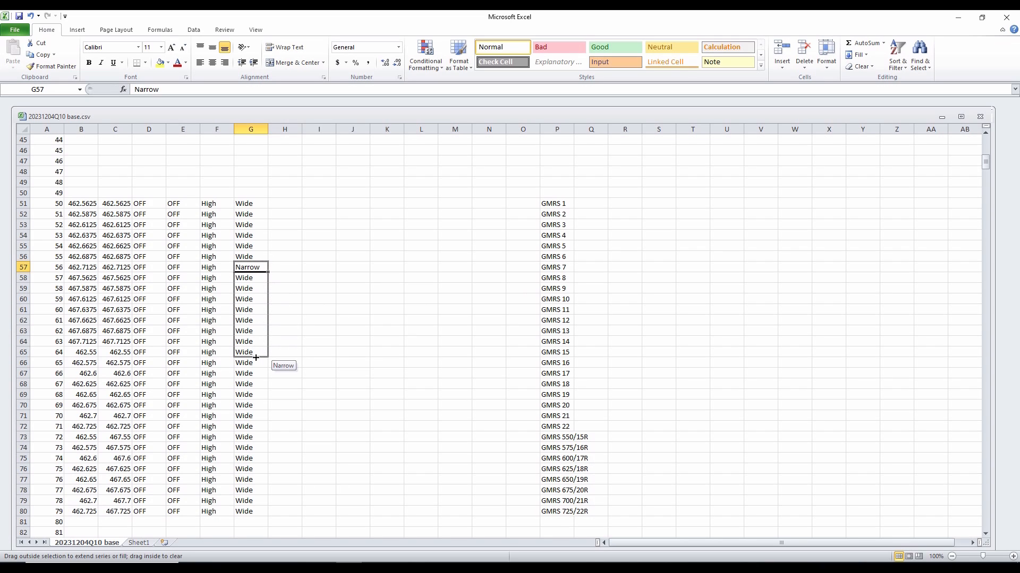
pyautogui.moveTo(256, 358); pyautogui.dragTo(255, 349)
pyautogui.click(346, 396)
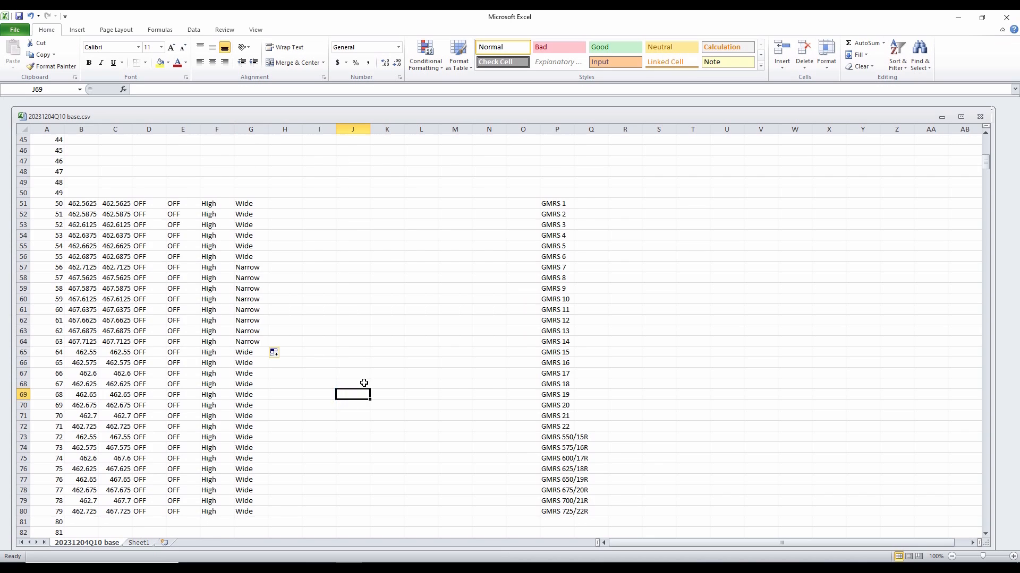
# Copy channel 1's remaining settings, from QT in cell H2 through OFF in cell N2.
pyautogui.scroll(15, 364, 383)
pyautogui.moveTo(280, 151); pyautogui.dragTo(485, 153)
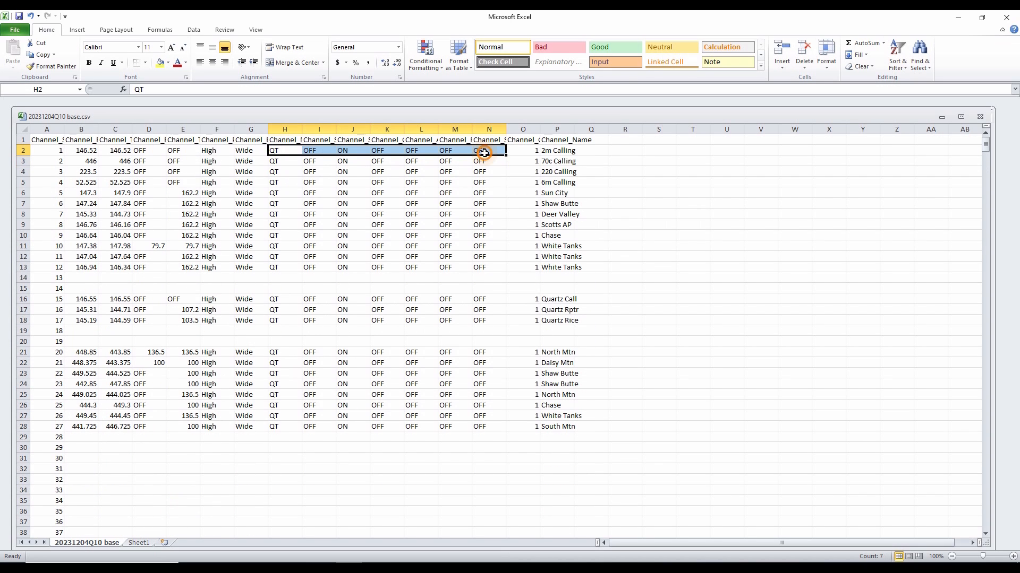
pyautogui.rightClick(485, 153)
pyautogui.click(510, 172)
# Paste the copied QT, ON and OFF settings at H51 and fill columns H to N down through row 80.
pyautogui.scroll(-12, 291, 312)
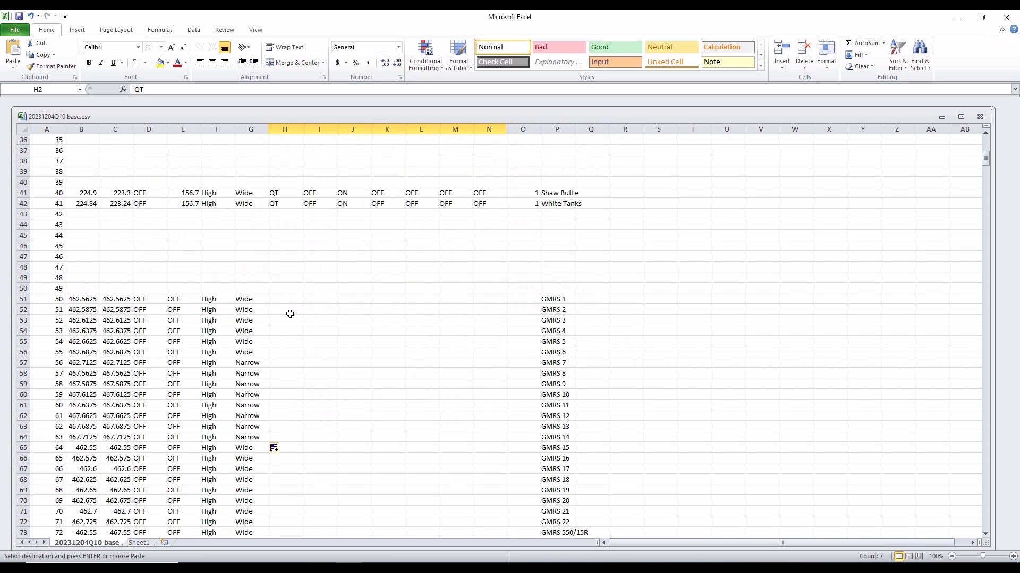
pyautogui.rightClick(279, 301)
pyautogui.click(301, 342)
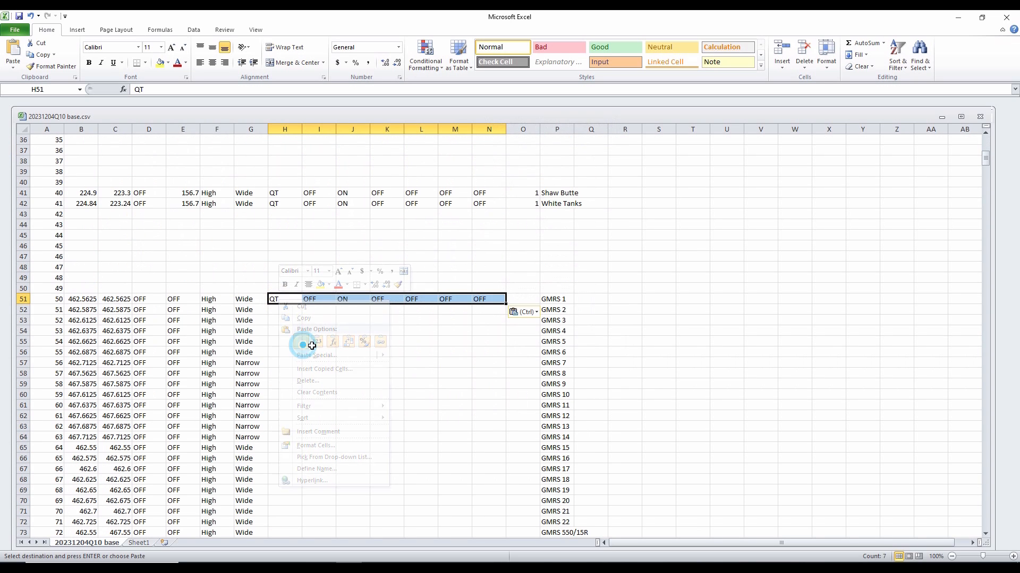
pyautogui.moveTo(506, 304); pyautogui.dragTo(483, 484)
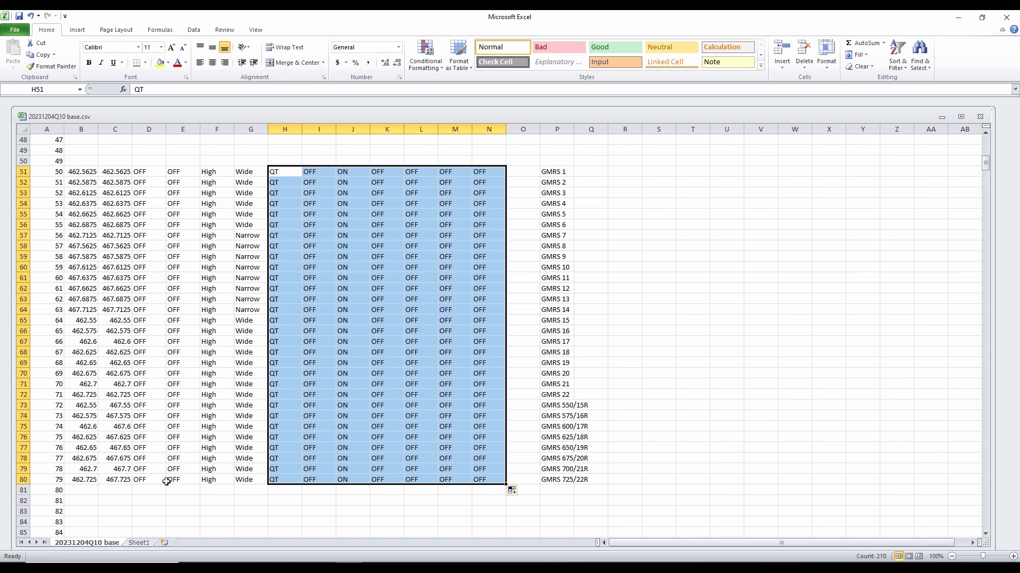
pyautogui.click(251, 511)
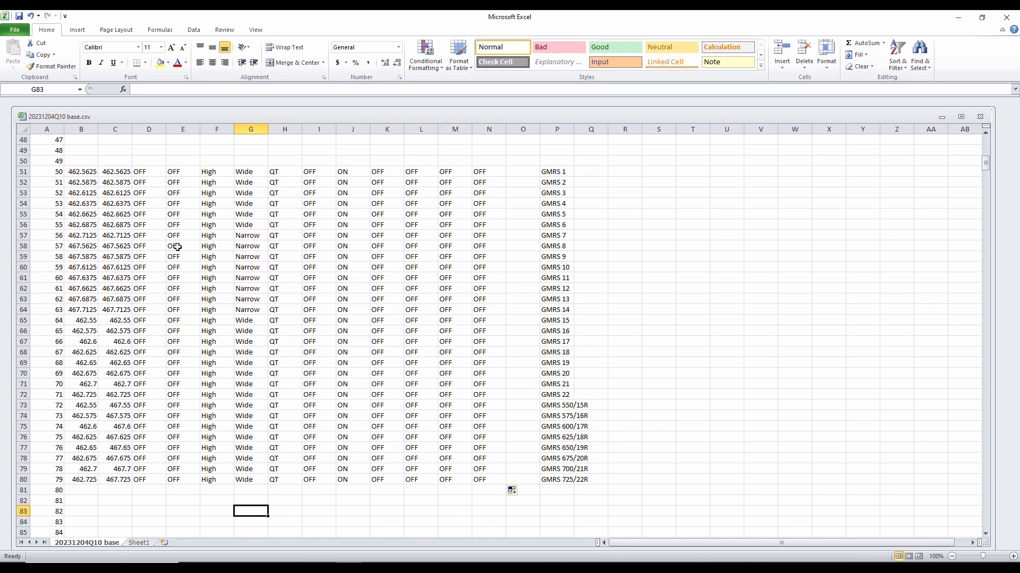
# Save the combined channel list as 20231204Q10 update in the KG-Q10H folder, in CSV (Macintosh) format.
pyautogui.click(19, 16)
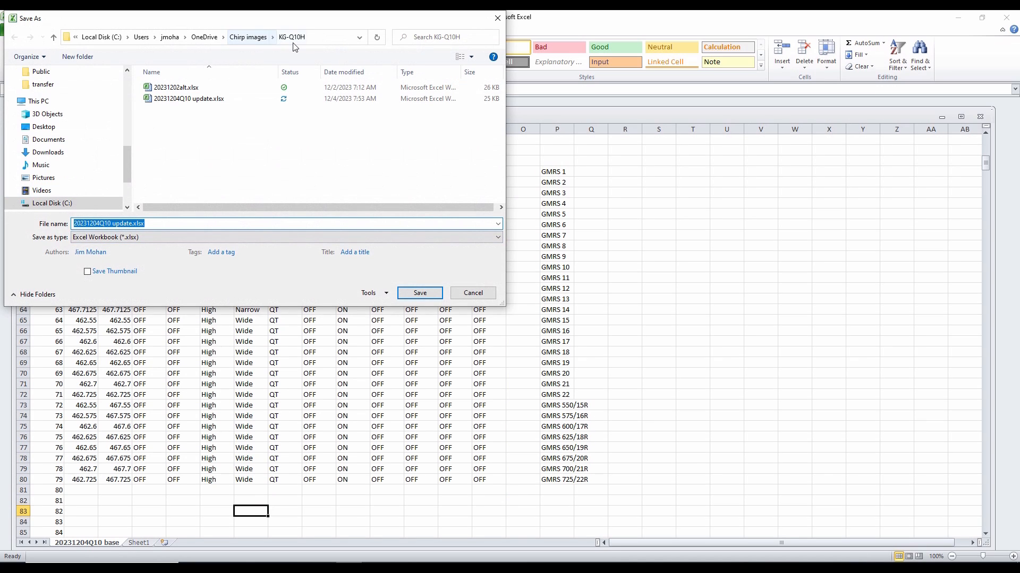
pyautogui.click(101, 239)
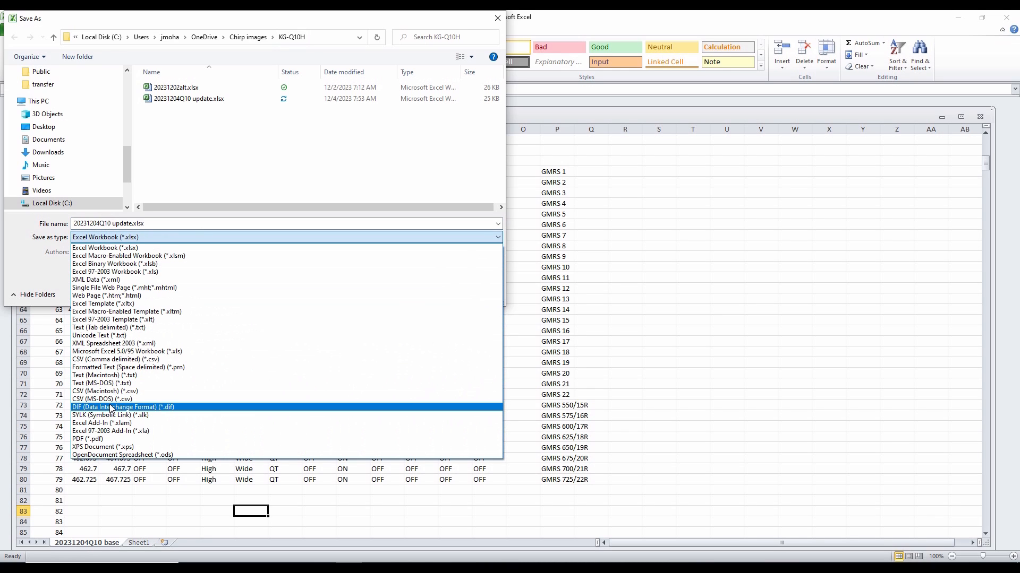
pyautogui.click(126, 392)
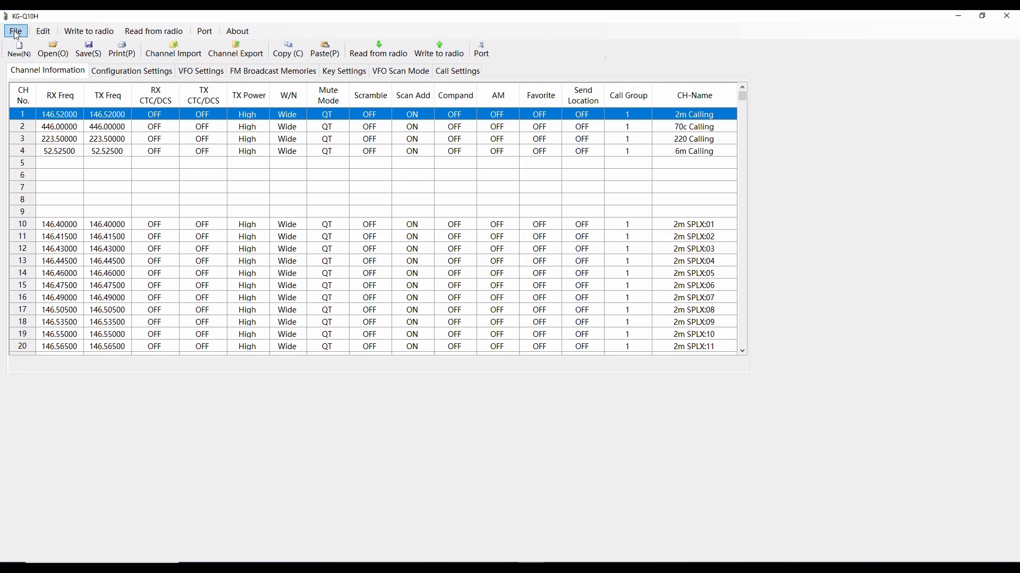
# In the KG-Q10H programming software, import the channels from 20231204Q10 update.csv.
pyautogui.click(16, 32)
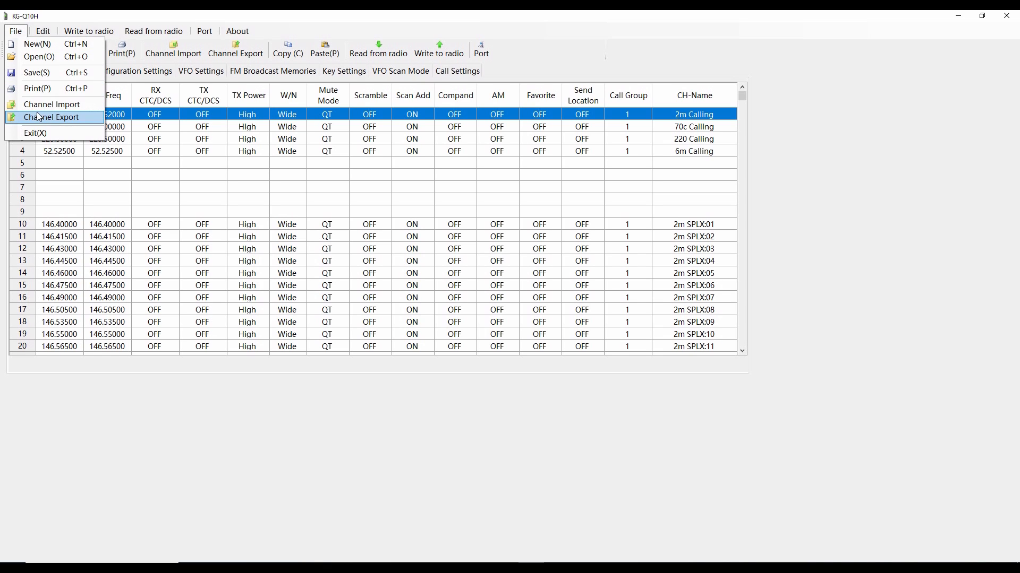
pyautogui.click(57, 105)
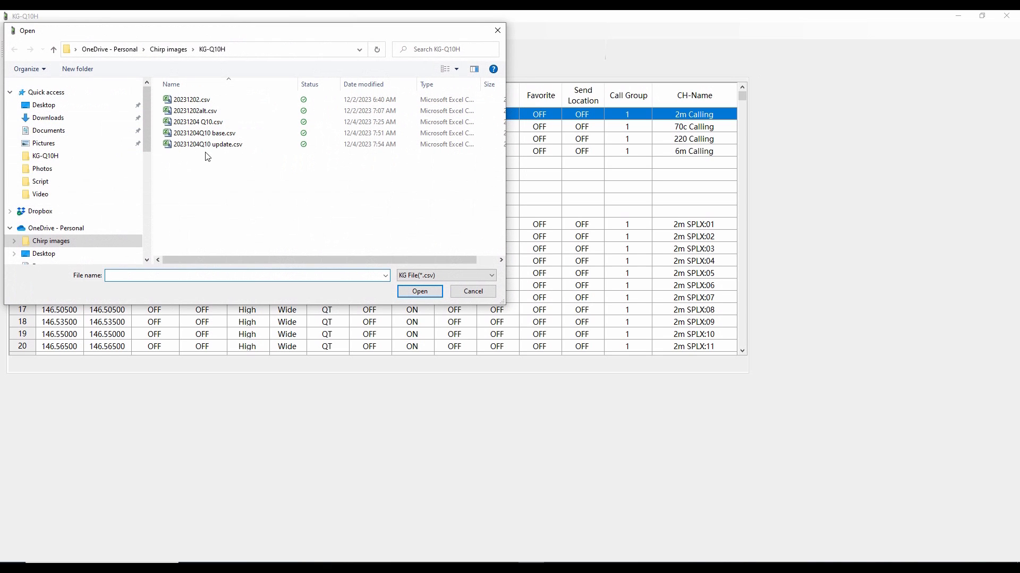
pyautogui.click(222, 147)
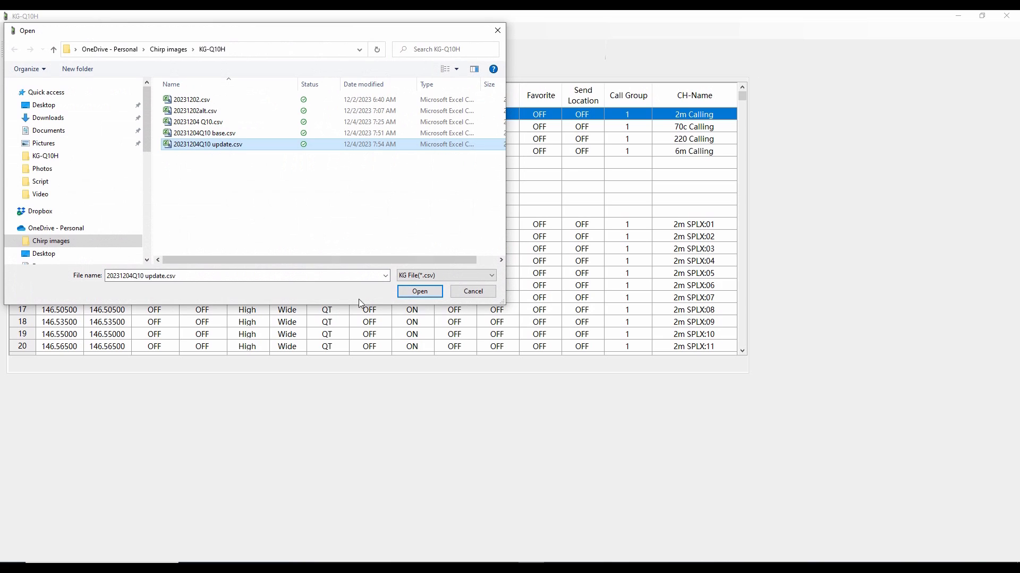
pyautogui.click(420, 293)
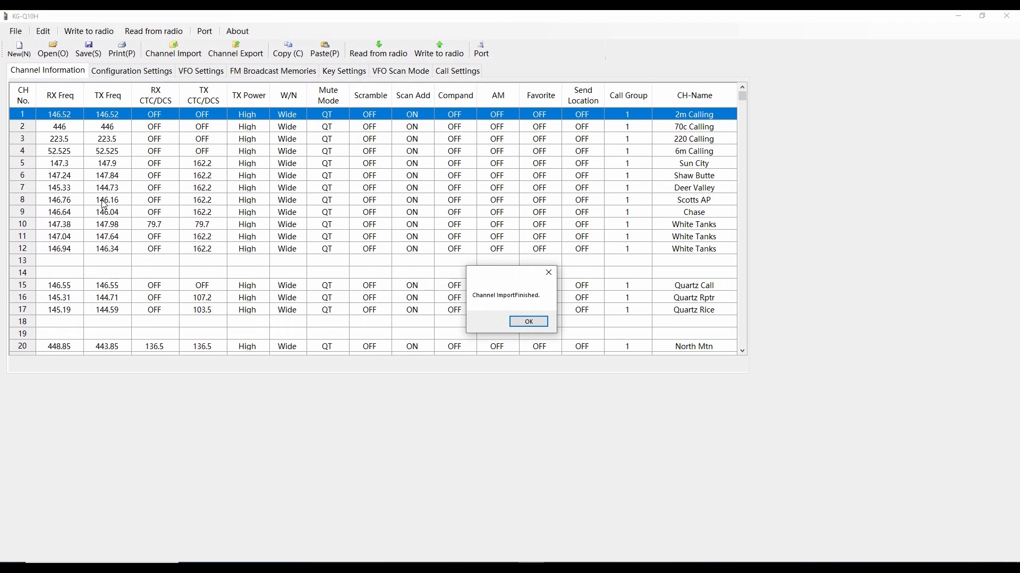
pyautogui.click(526, 322)
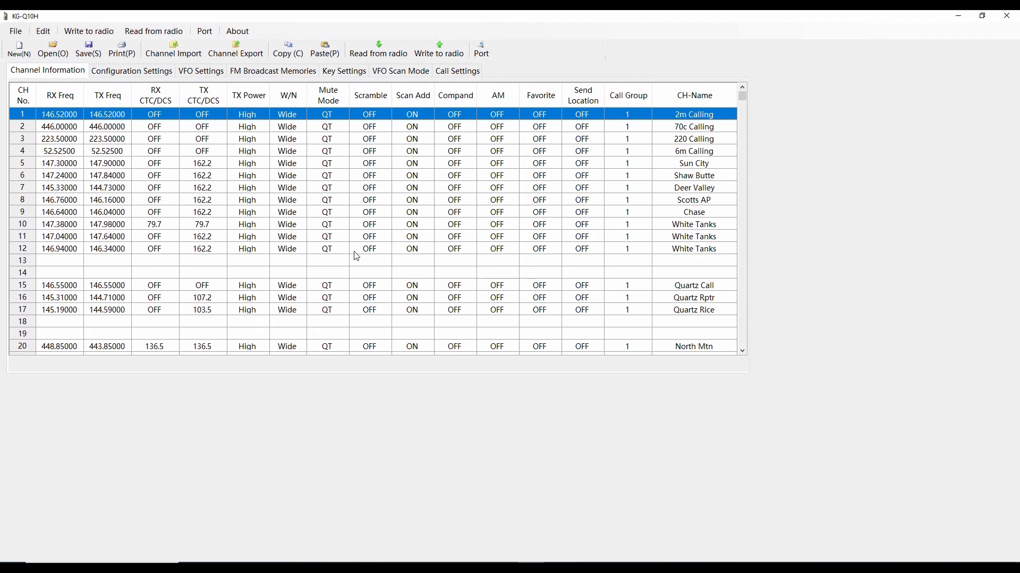
# Review the imported GMRS channels 50 to 79, checking their frequencies, bandwidths and names.
pyautogui.scroll(-14, 187, 224)
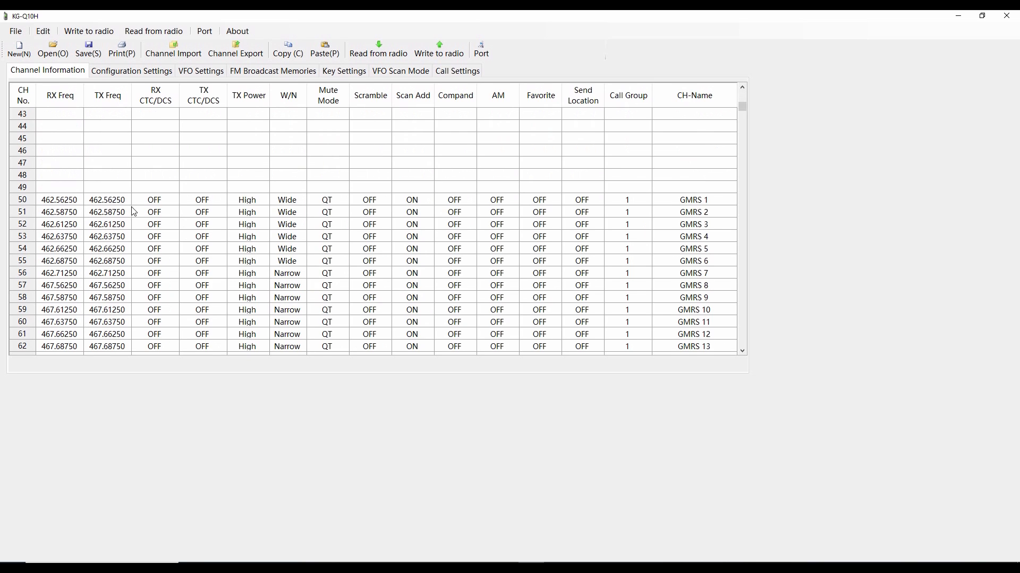
pyautogui.scroll(-7, 130, 205)
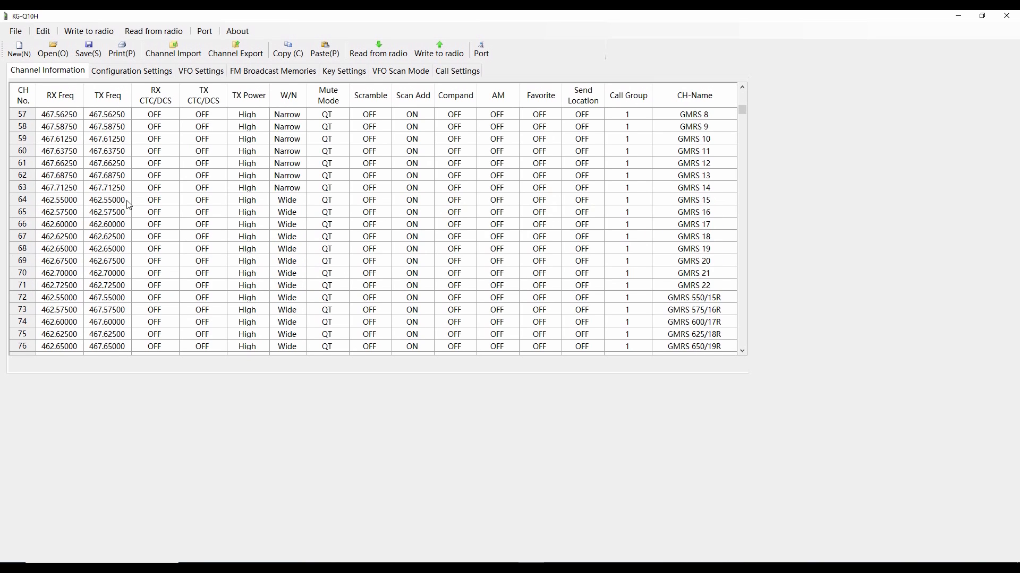
pyautogui.scroll(7, 111, 259)
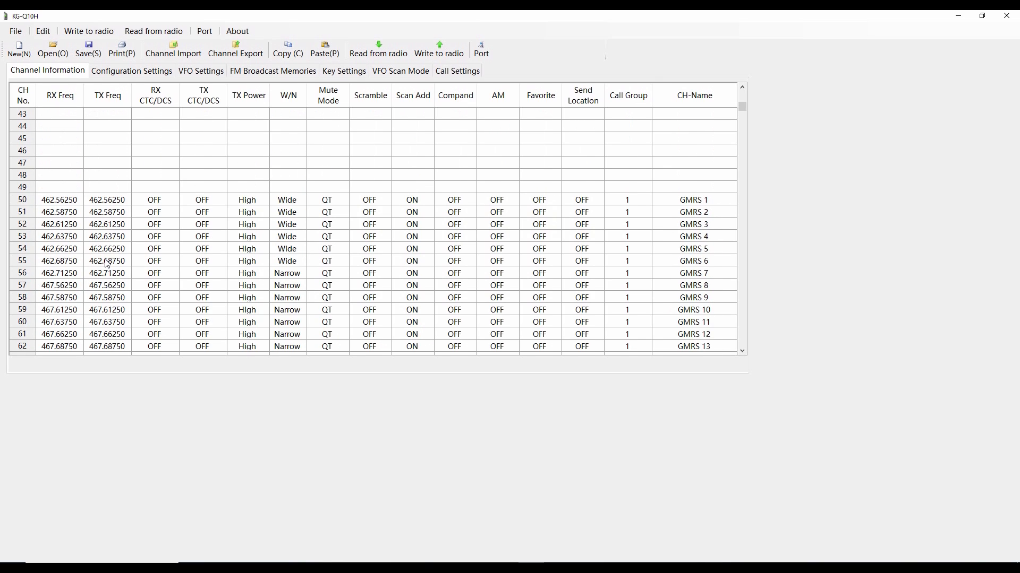
pyautogui.scroll(-7, 114, 249)
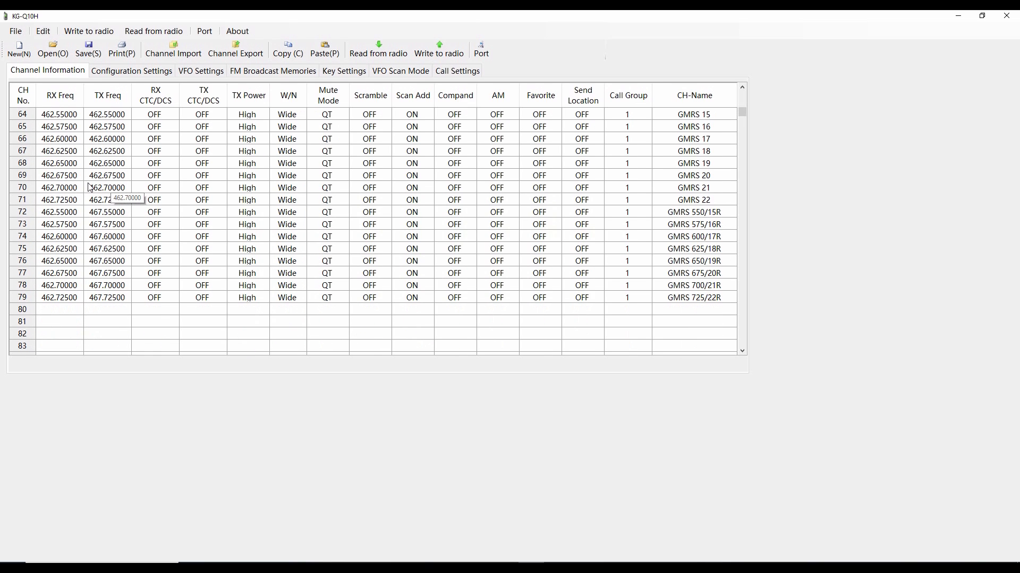
pyautogui.scroll(-5, 90, 188)
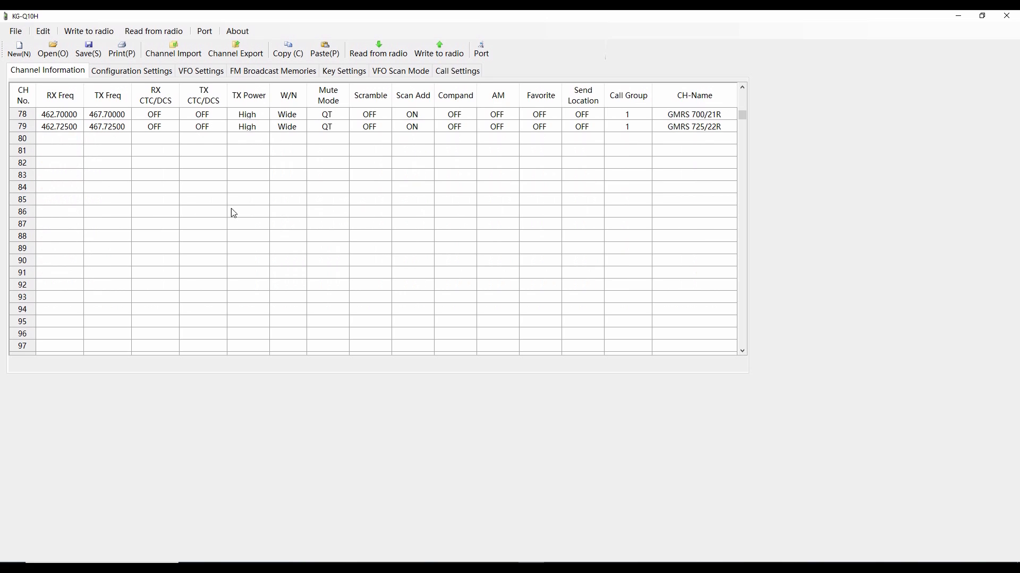
pyautogui.scroll(5, 234, 212)
pyautogui.scroll(7, 235, 222)
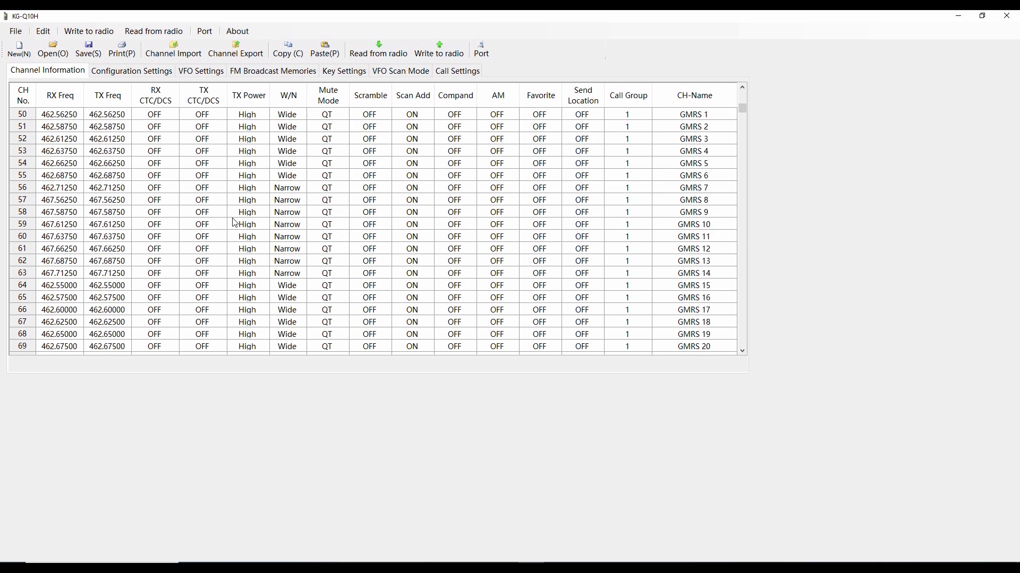